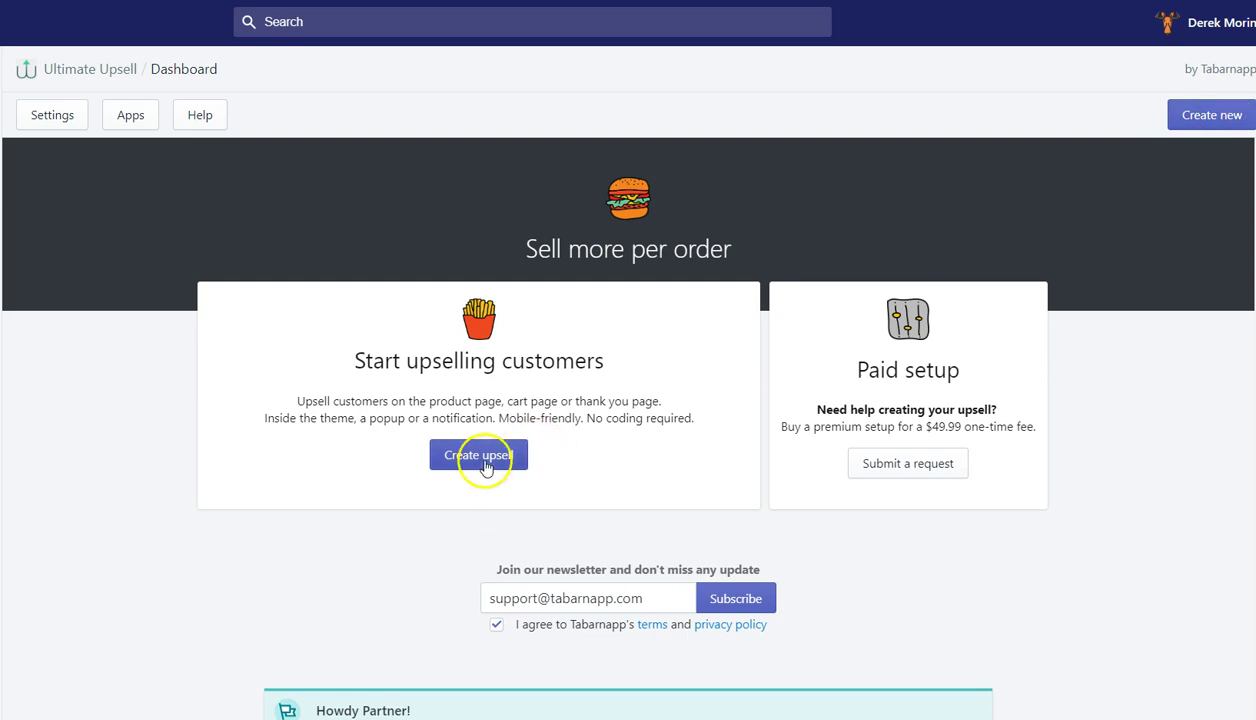
Step: Create a new upsell and choose Cool product, found by searching 'co', as the item to upsell
click(480, 456)
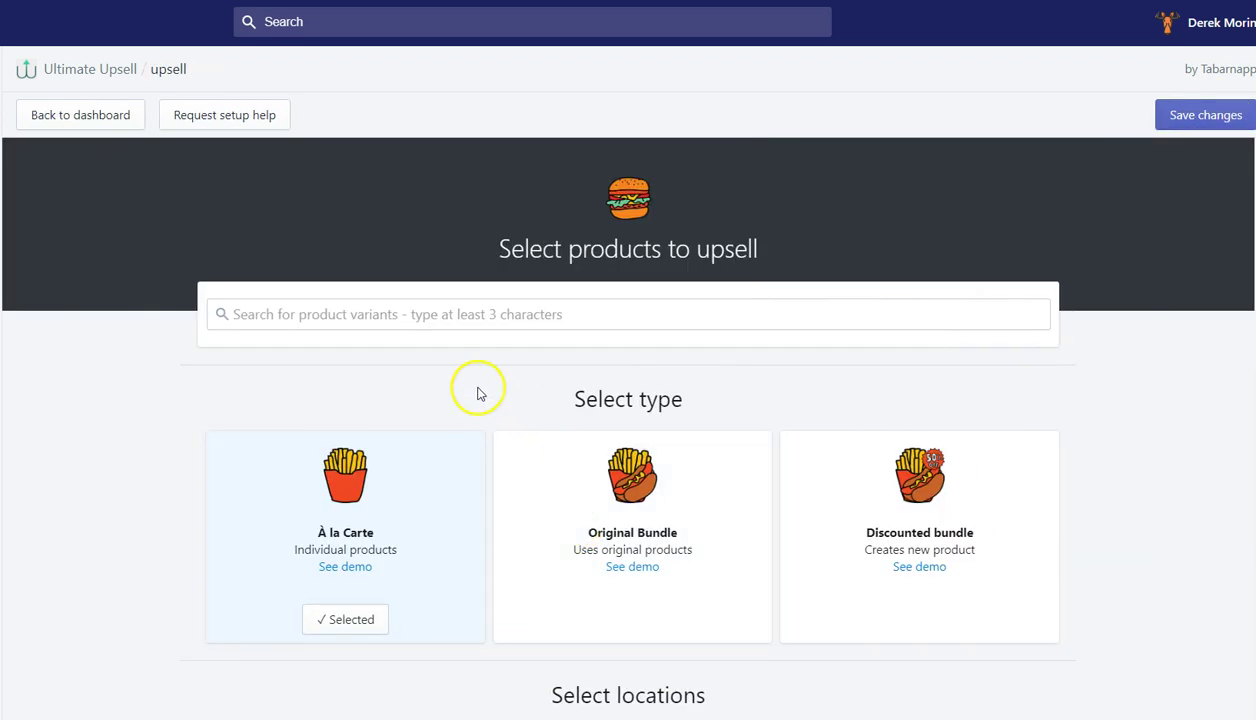
click(404, 314)
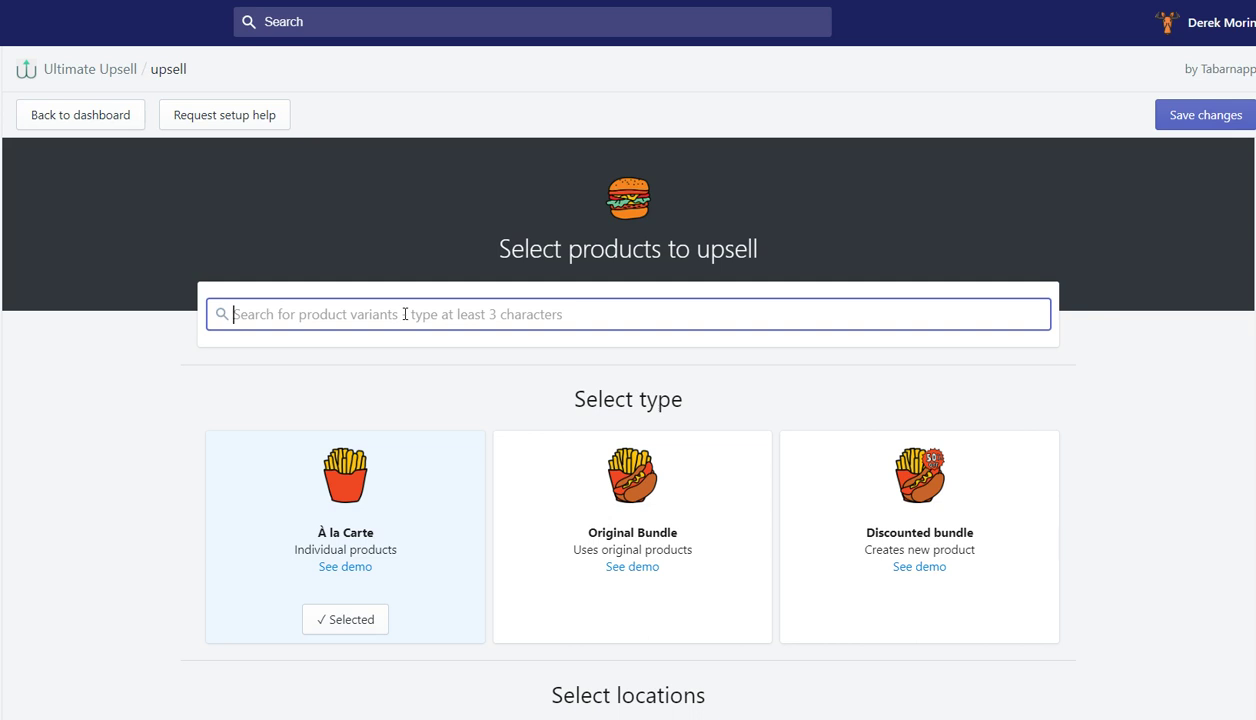
text(cool)
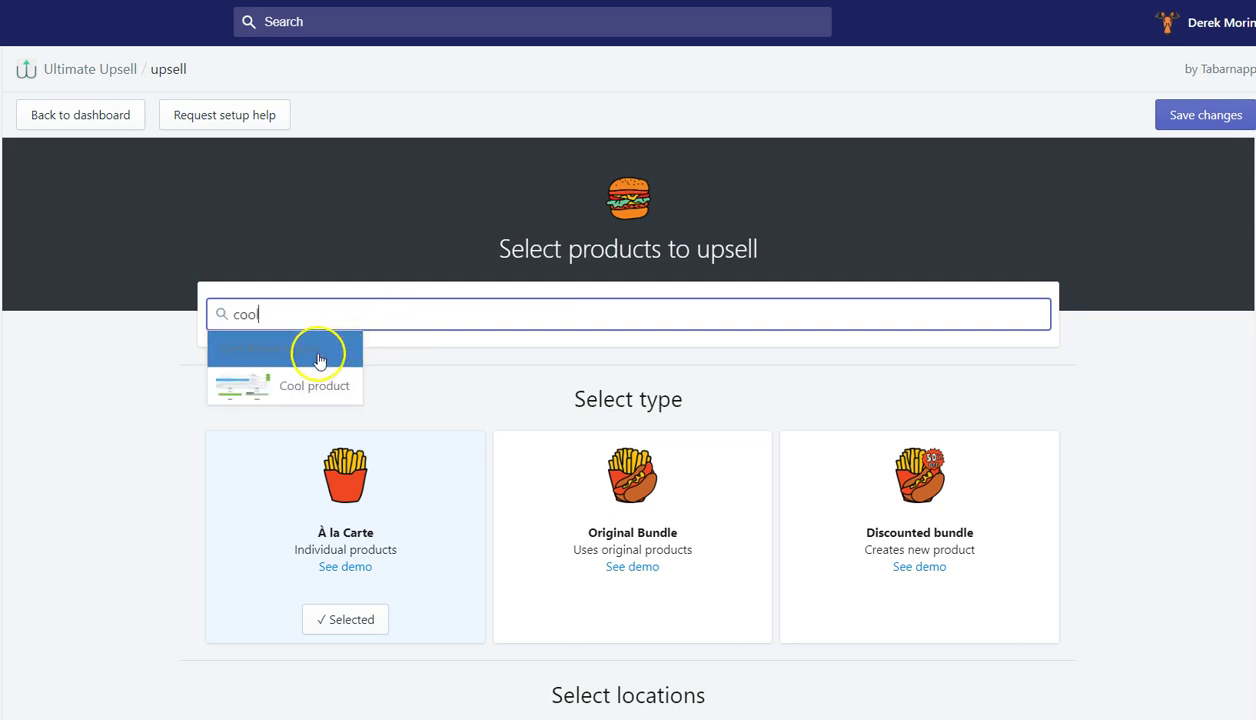
click(308, 384)
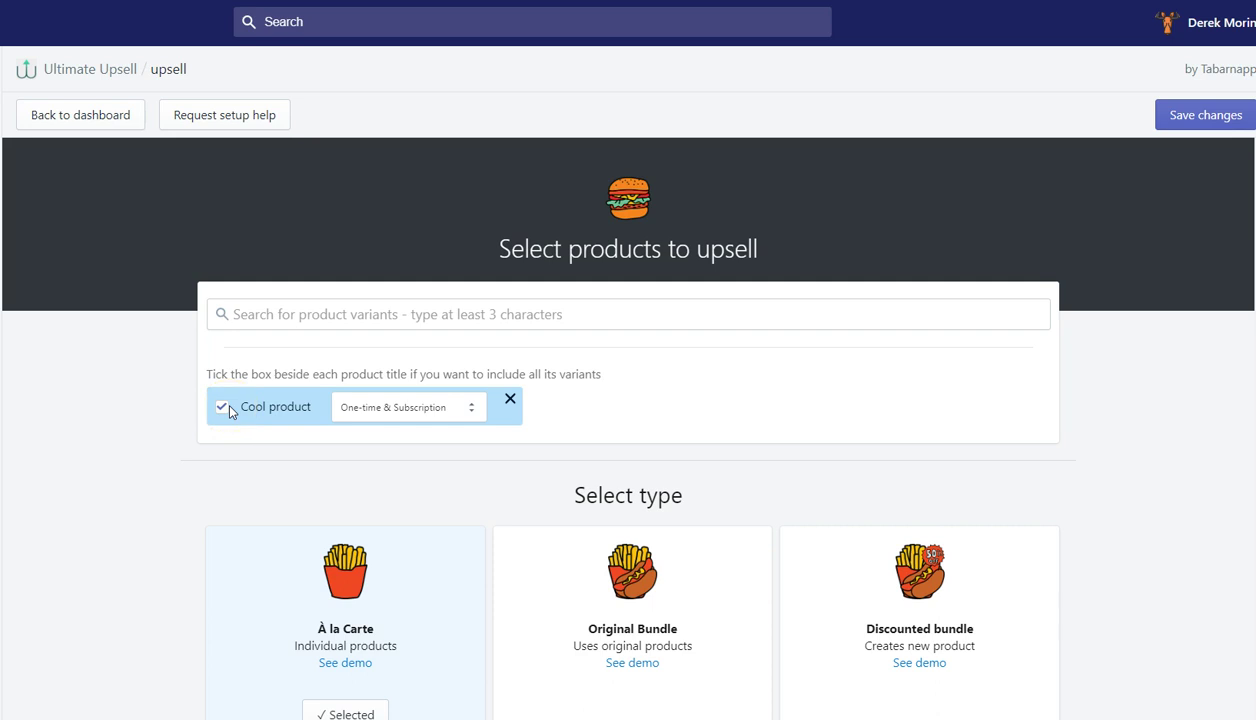
scroll(488, 477, down, 3)
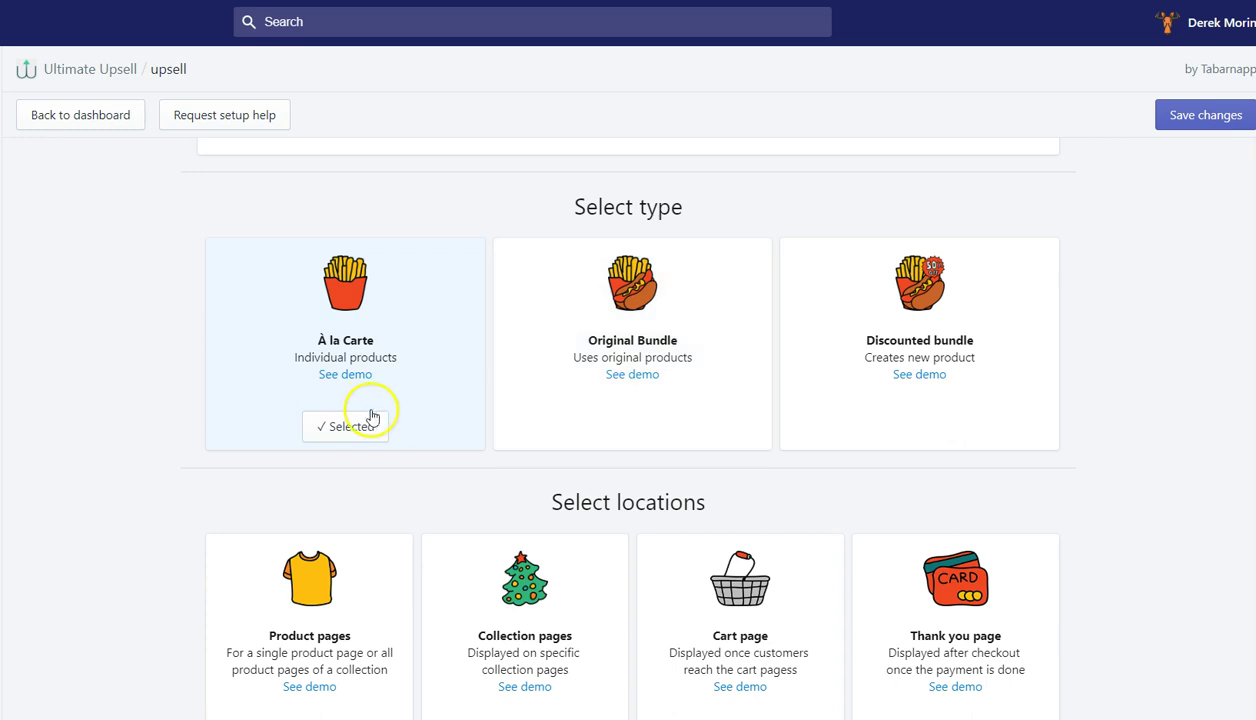
scroll(336, 308, down, 2)
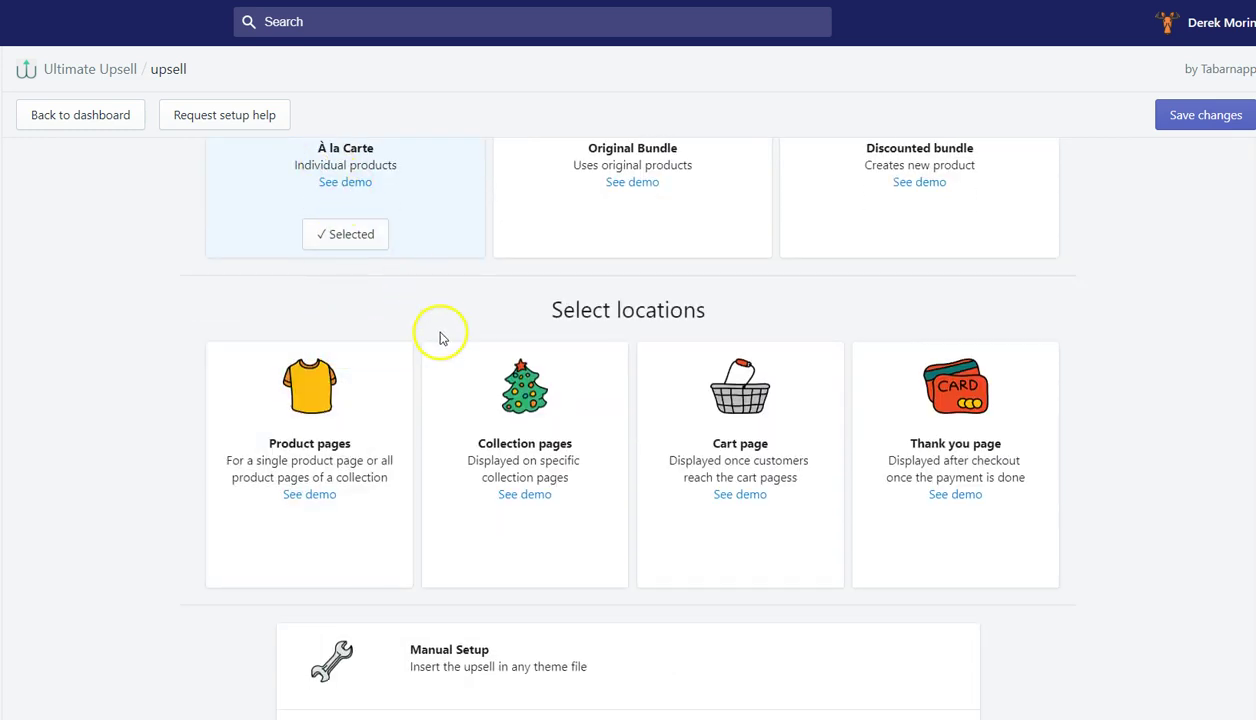
mouse_move(524, 610)
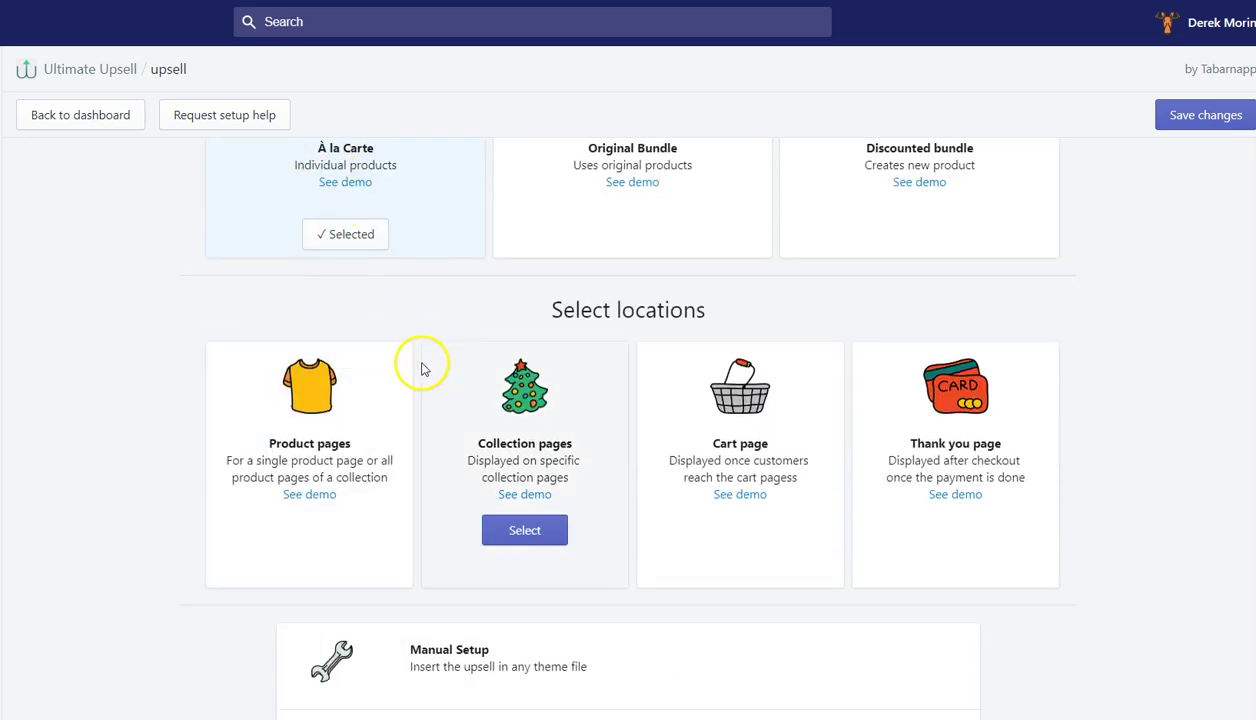
scroll(405, 509, down, 1)
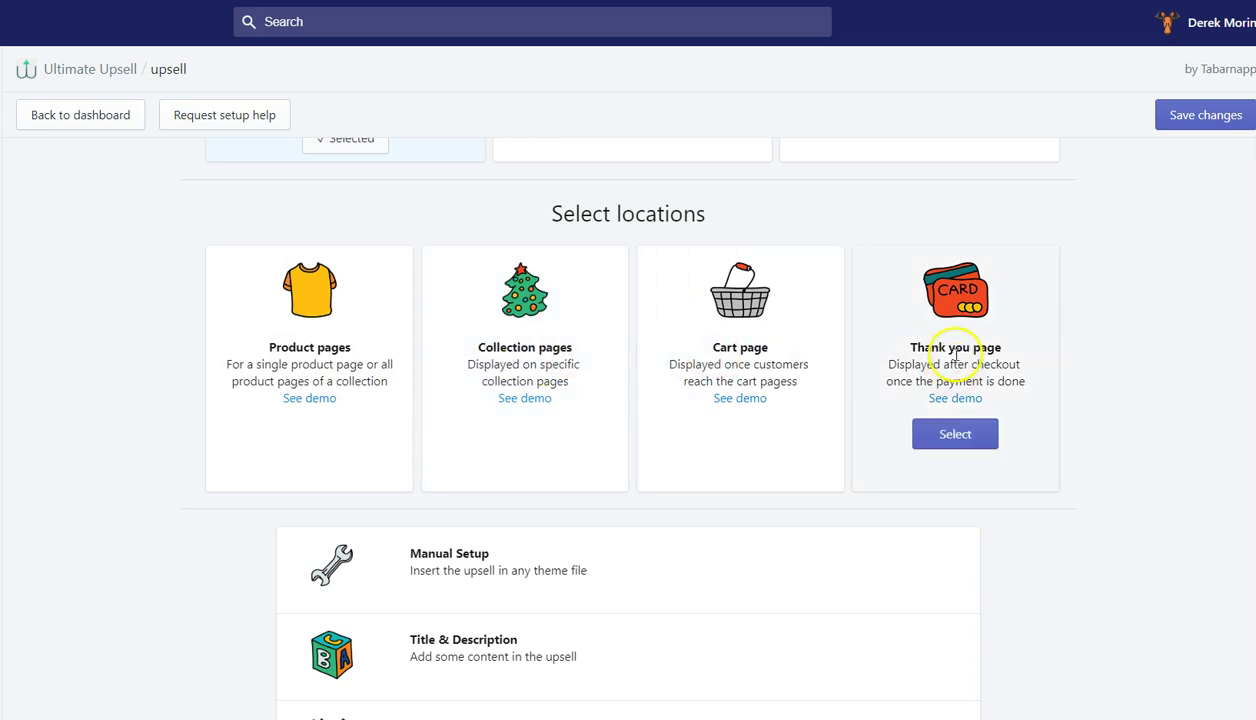
scroll(1013, 355, down, 1)
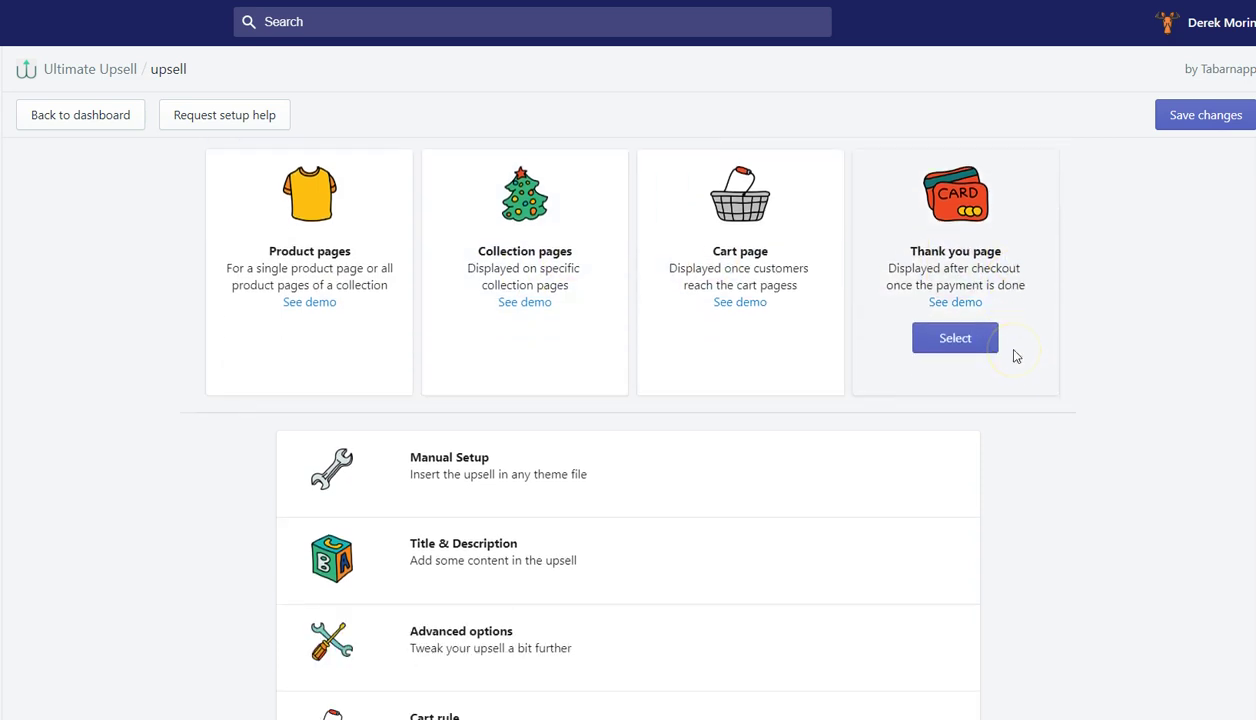
Step: Place the upsell on the cool-brown-beanie single product page and dismiss the saved notice
click(350, 358)
click(318, 436)
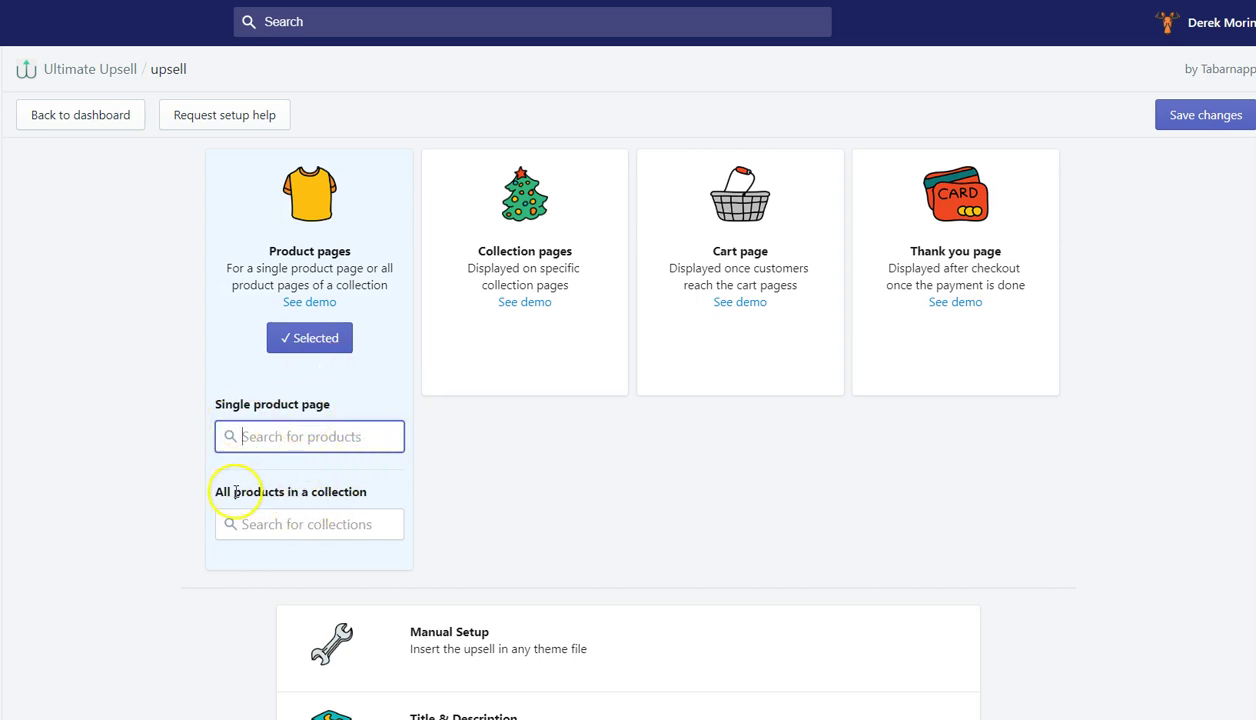
click(292, 526)
click(295, 434)
text(cool)
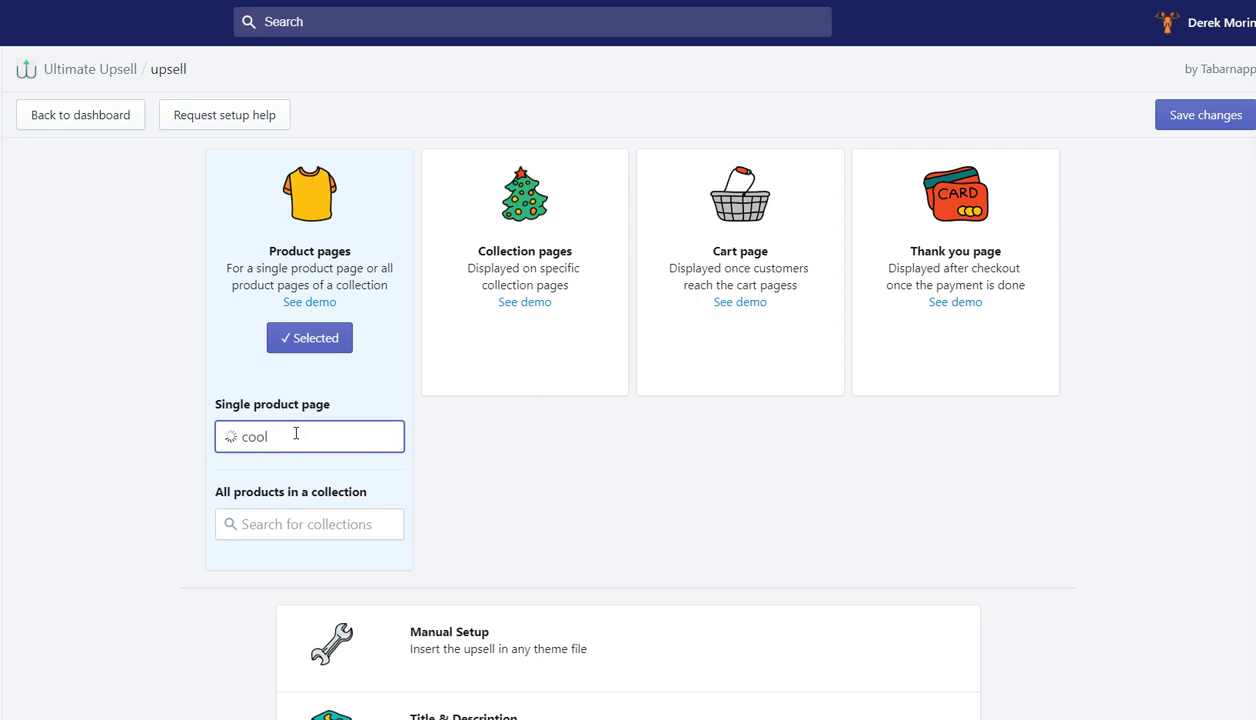
click(297, 471)
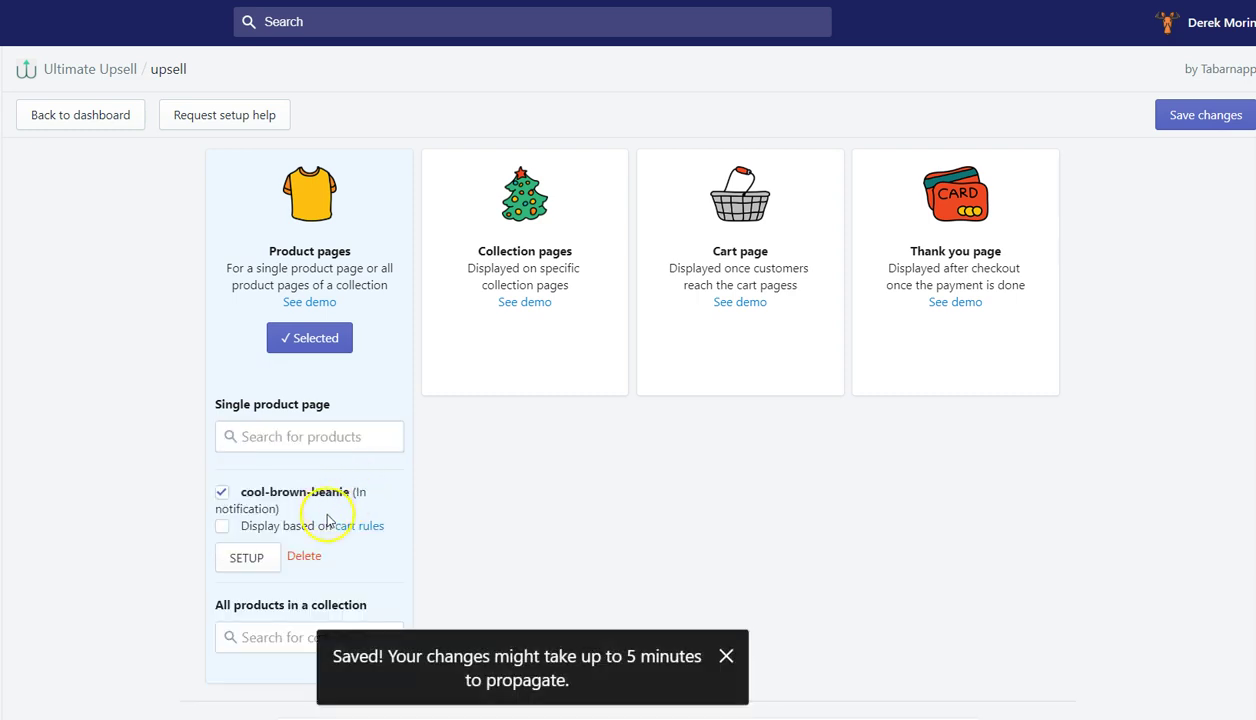
click(726, 656)
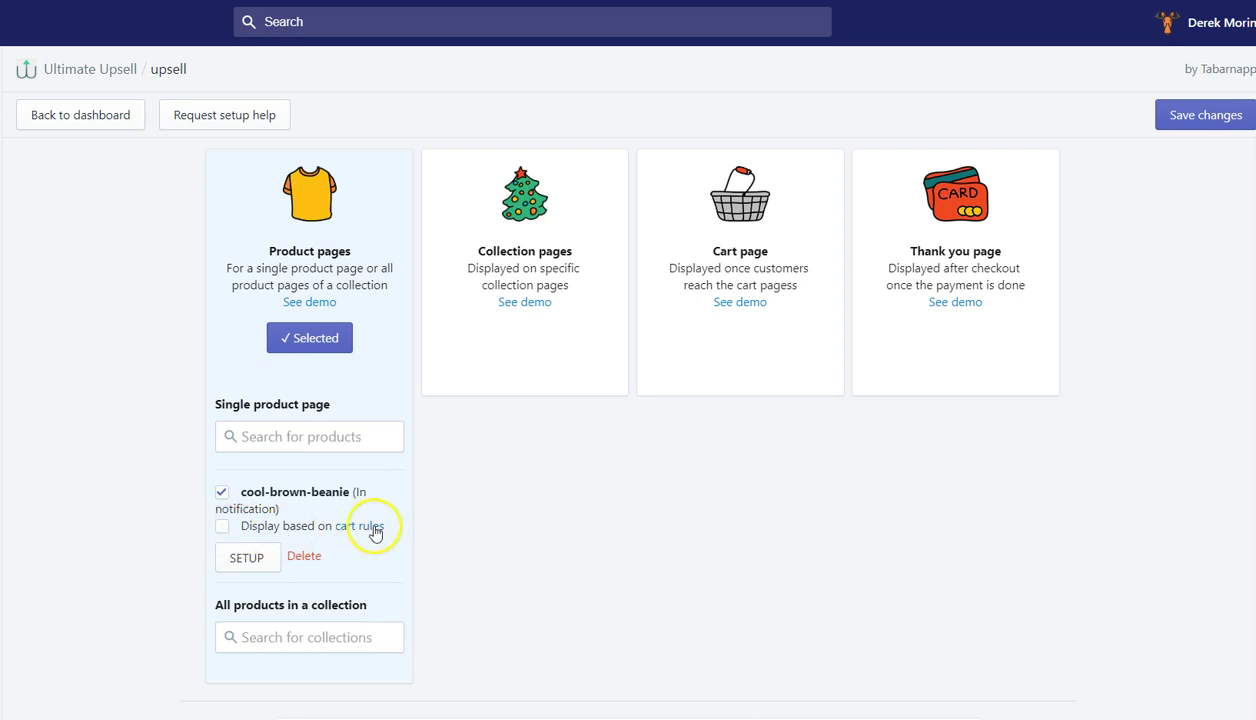
scroll(375, 533, down, 3)
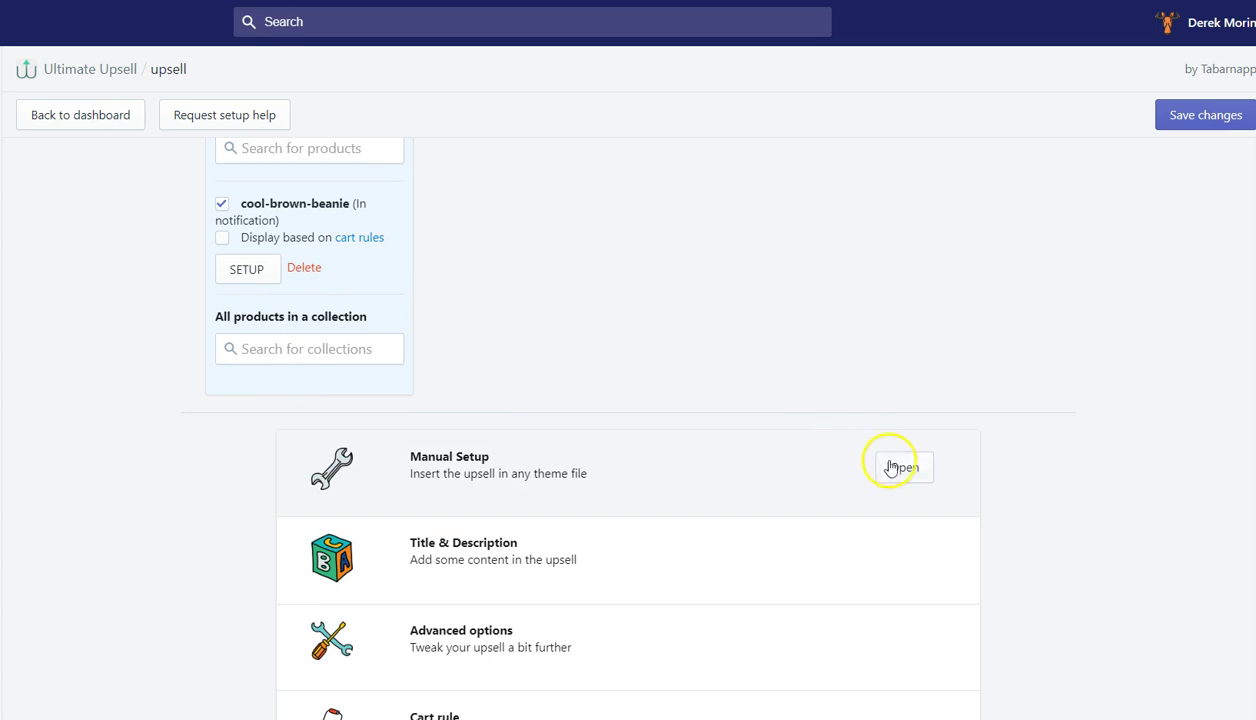
Step: Expand Manual Setup and copy the upsell's tabarnapp_upsell theme snippet to the clipboard
click(898, 470)
click(898, 472)
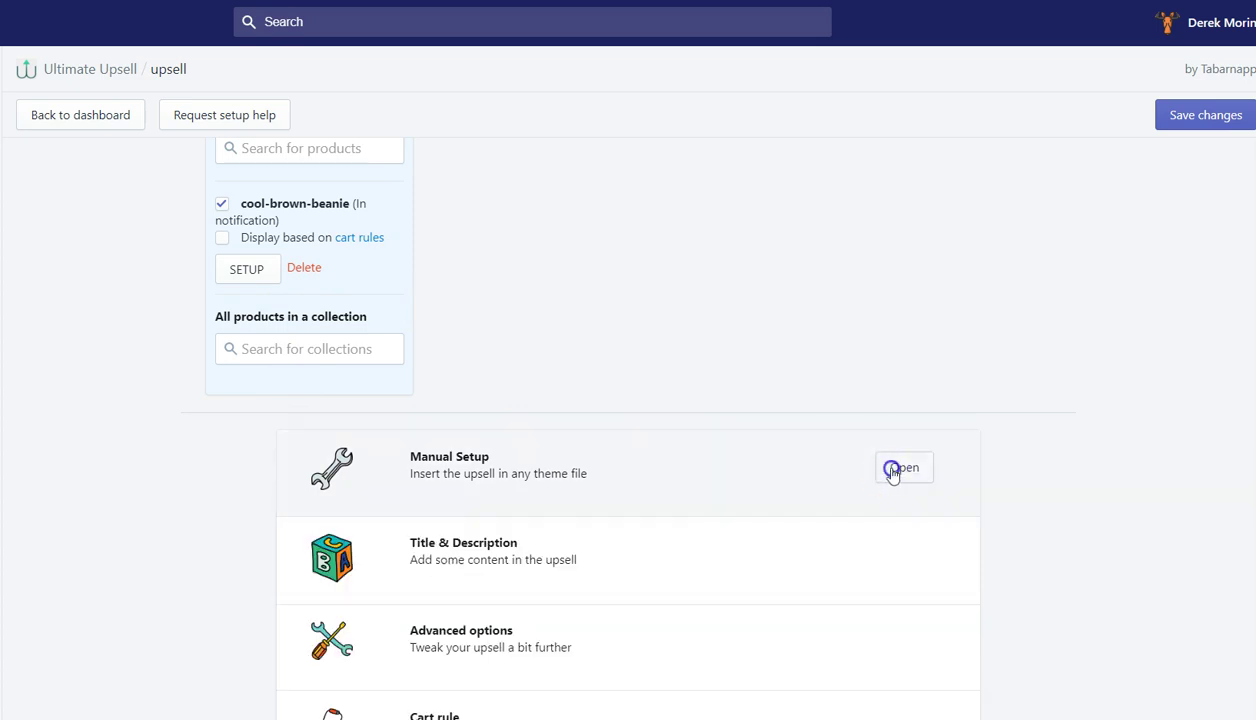
click(893, 470)
scroll(848, 498, down, 1)
click(412, 543)
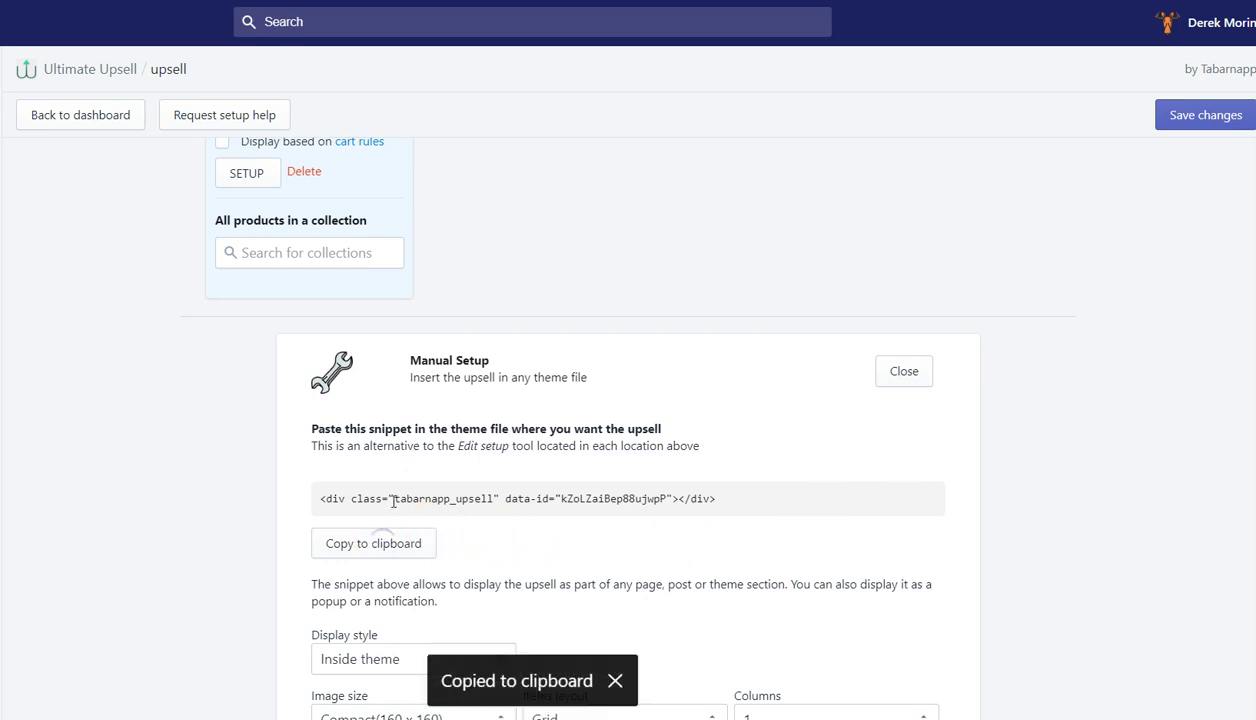
double_click(393, 499)
double_click(588, 498)
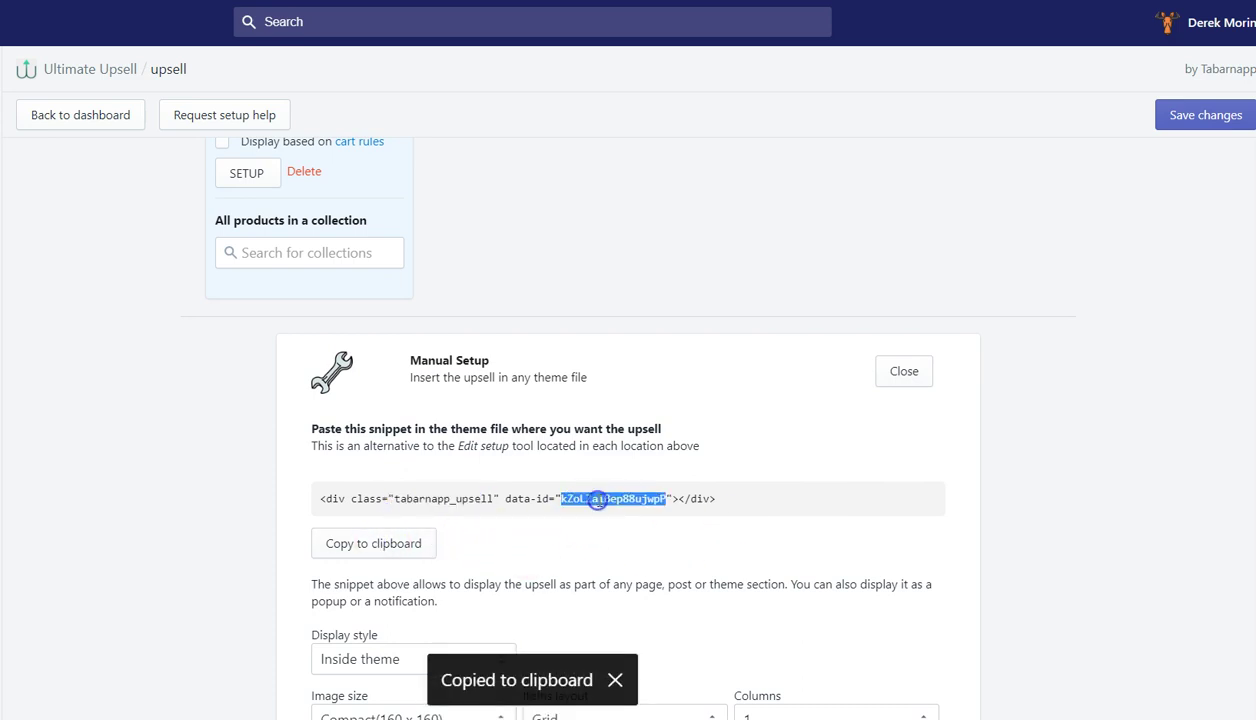
click(615, 680)
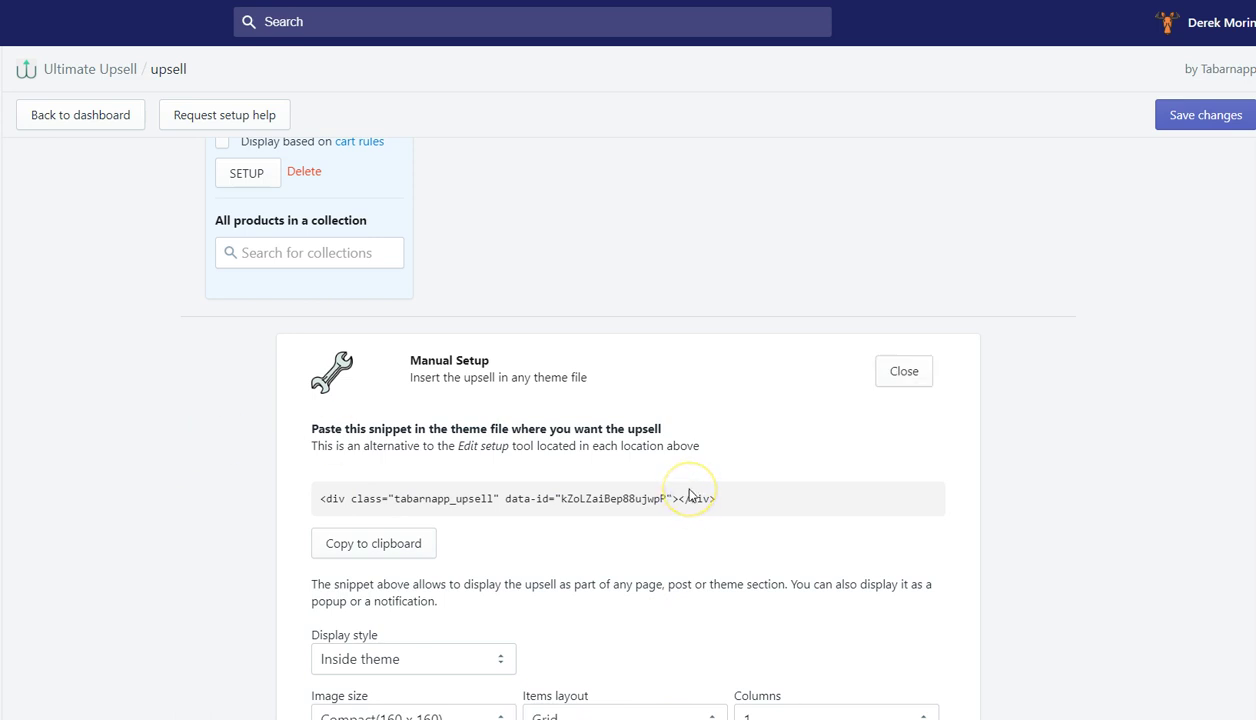
Step: Collapse the Manual Setup section again
scroll(641, 487, down, 2)
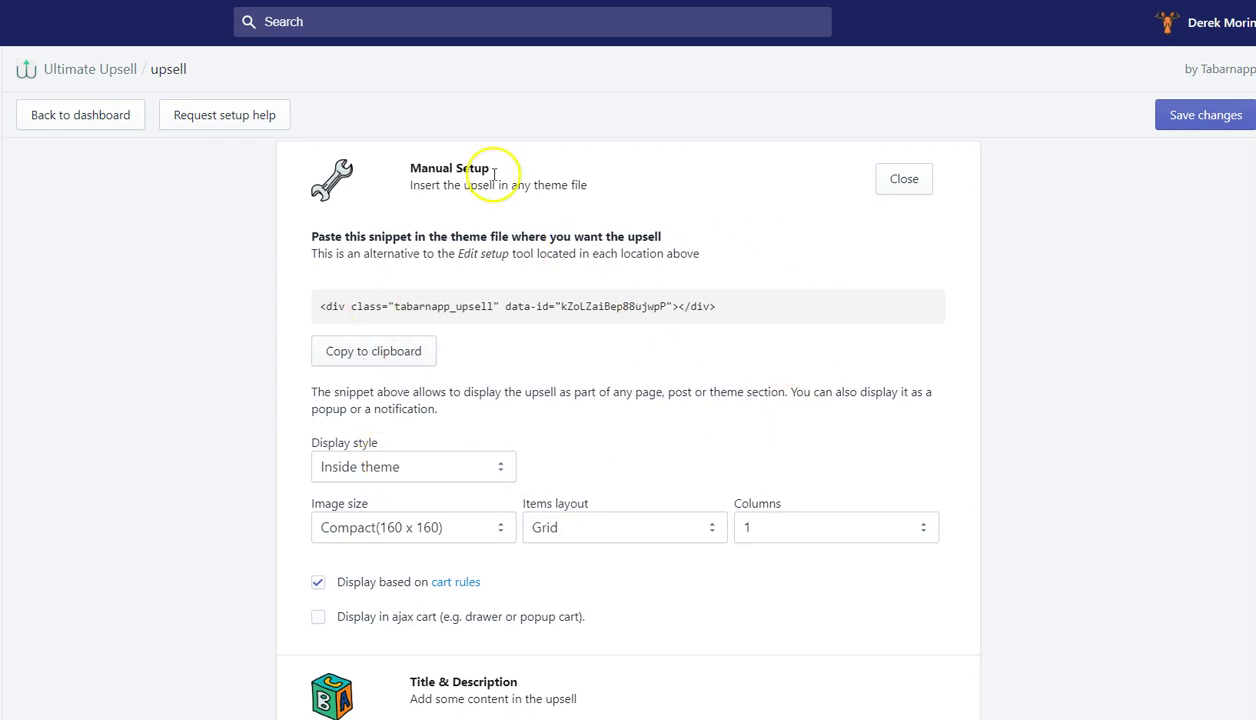
scroll(600, 300, up, 2)
click(904, 372)
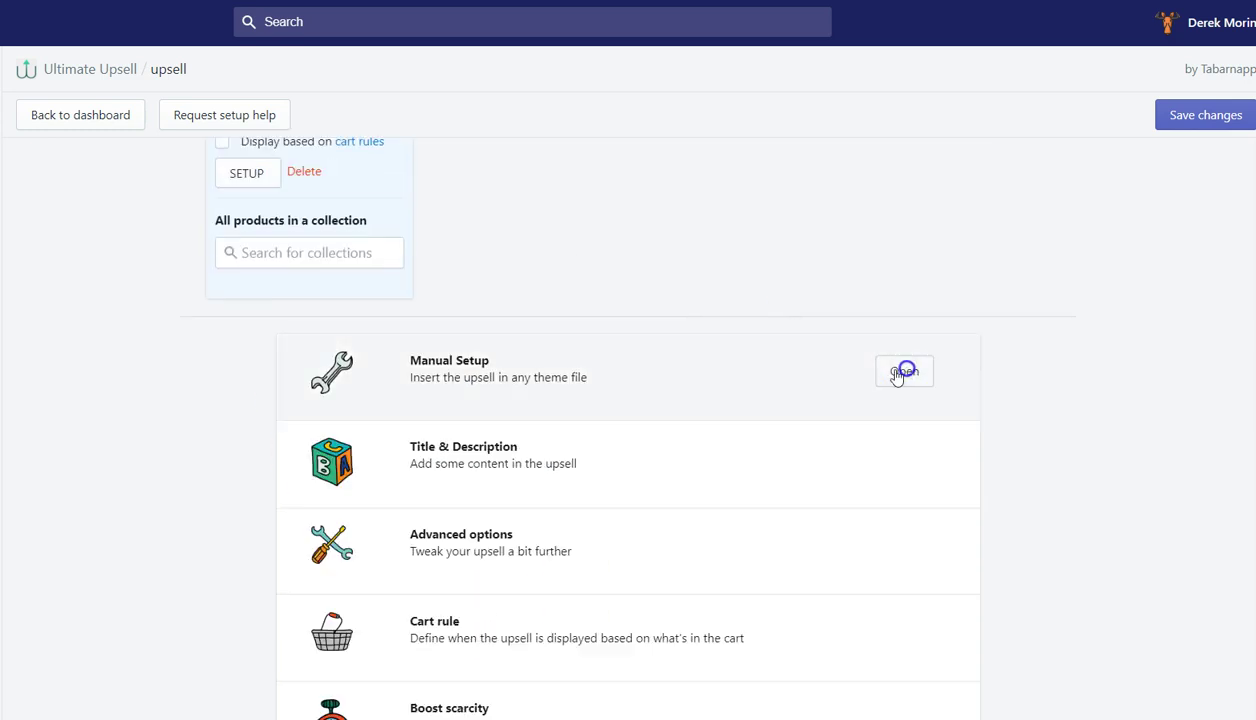
scroll(482, 367, up, 2)
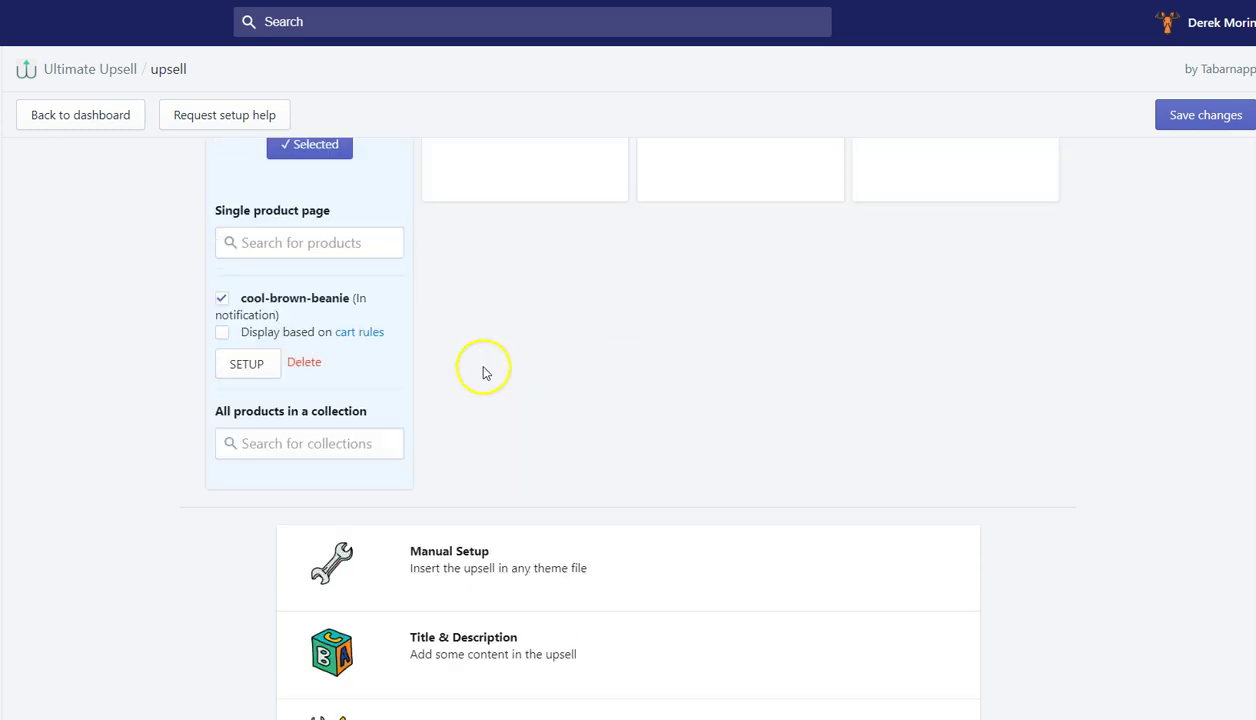
Step: In the cool-brown-beanie placement setup, switch the Display mode to Inside theme
click(248, 365)
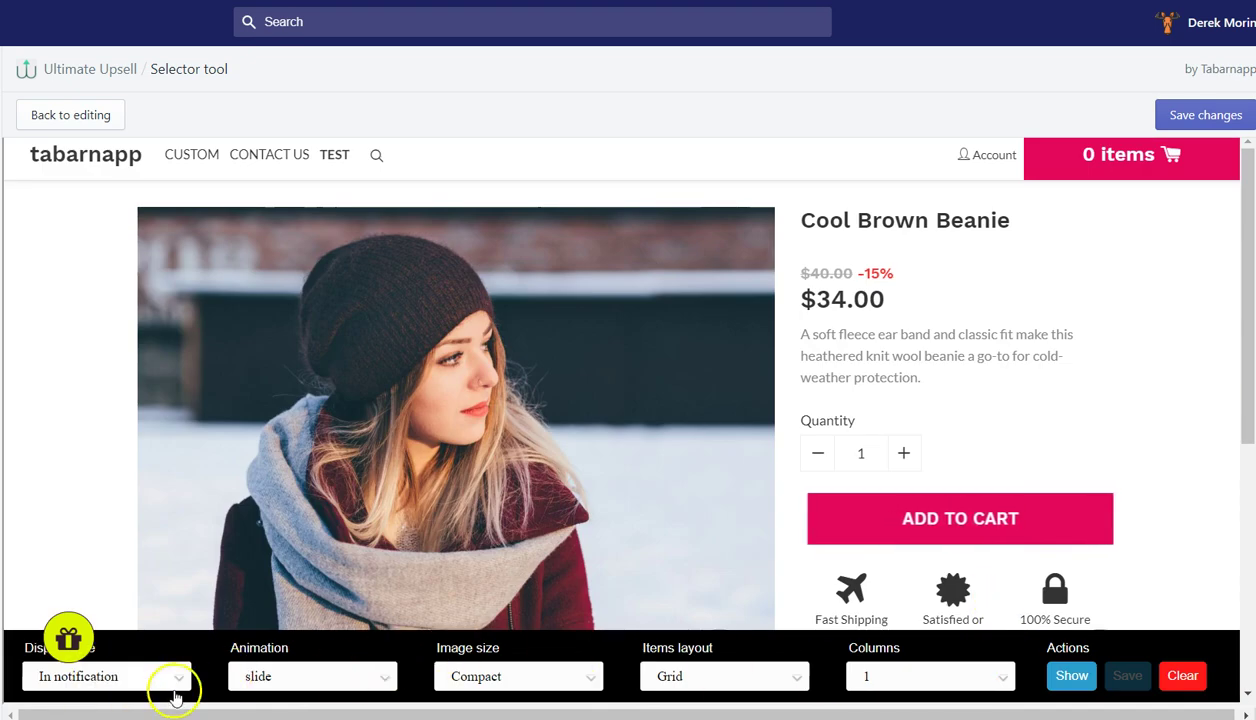
click(148, 677)
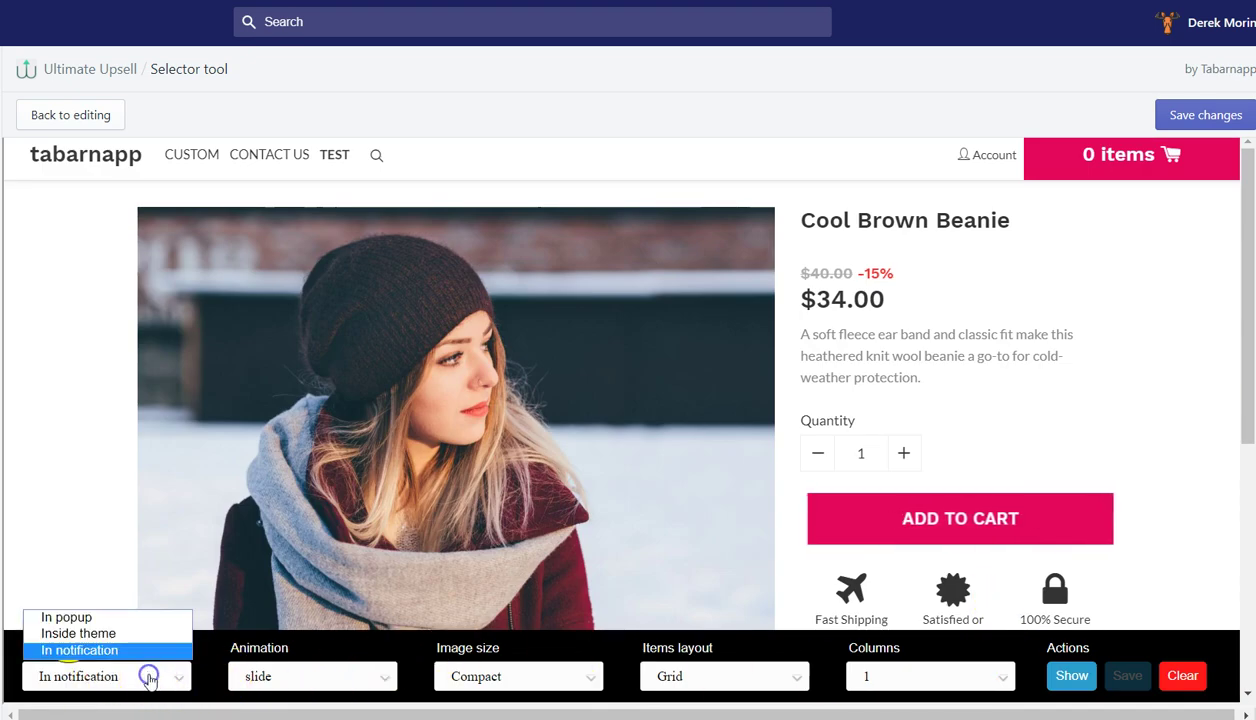
click(126, 634)
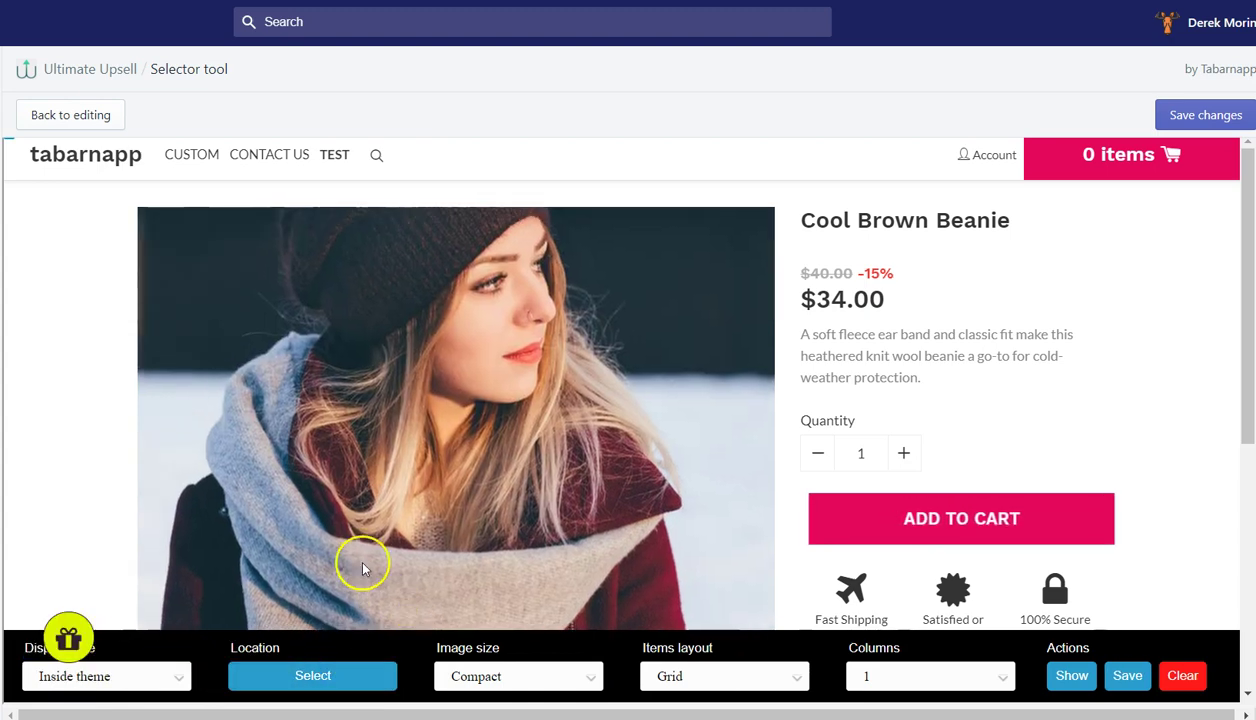
Step: Position the upsell below the Guaranteed SAFE Checkout badge on the beanie page preview
click(320, 690)
scroll(981, 462, down, 1)
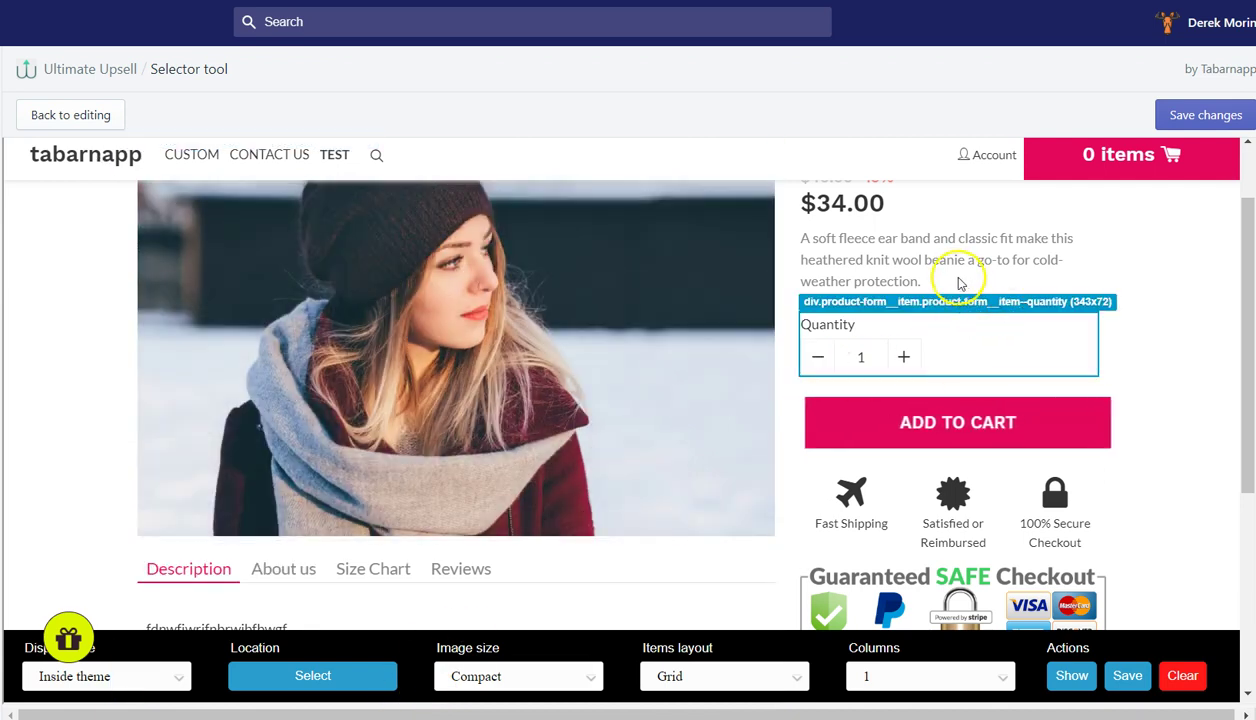
click(1005, 290)
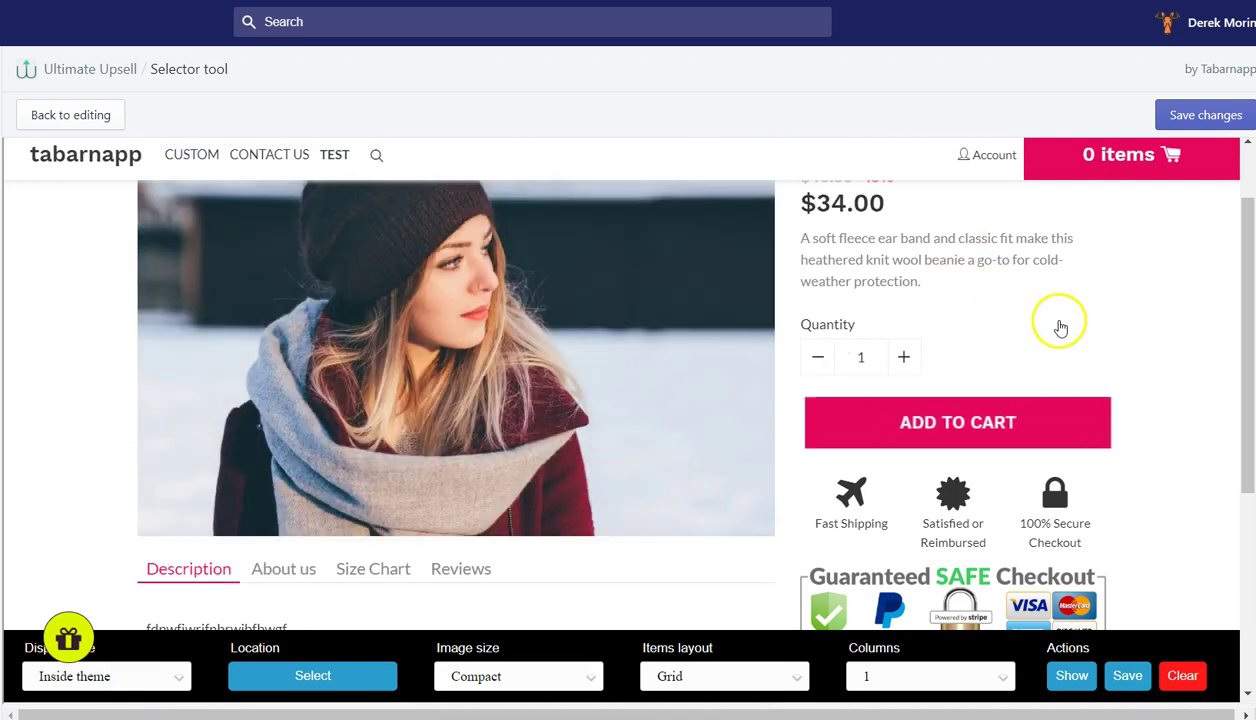
scroll(1005, 405, down, 2)
scroll(1005, 400, up, 3)
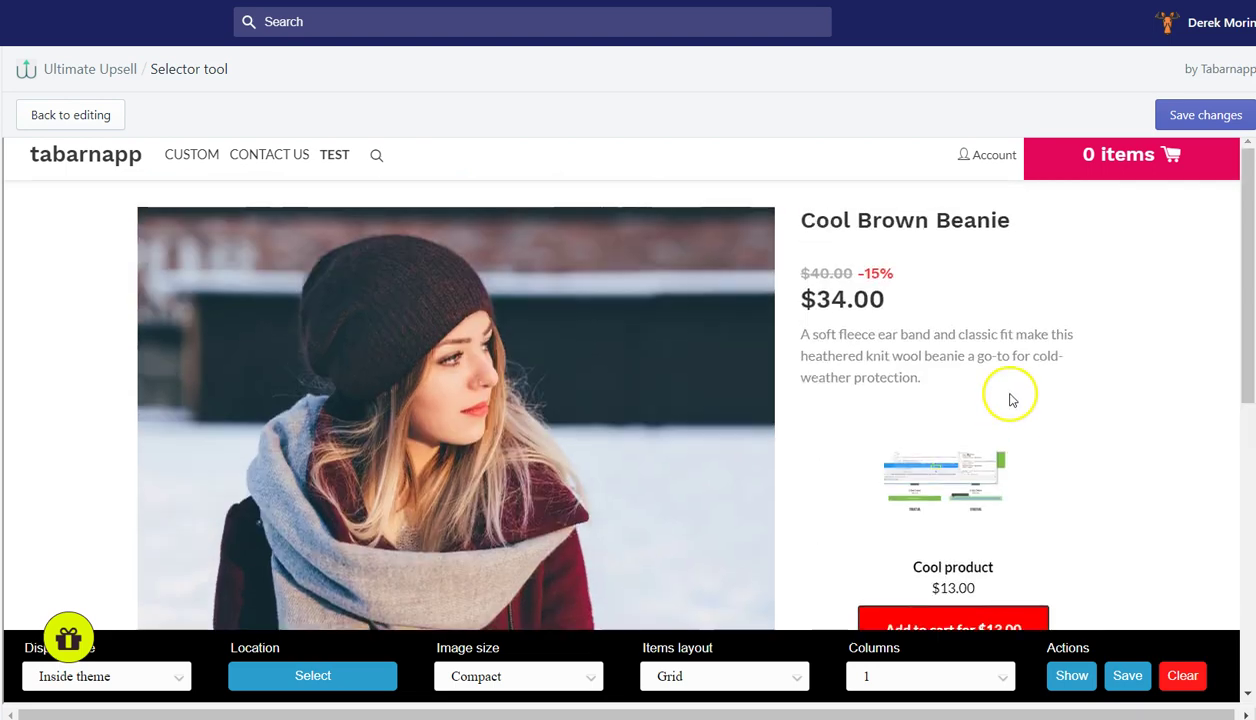
scroll(1143, 468, down, 3)
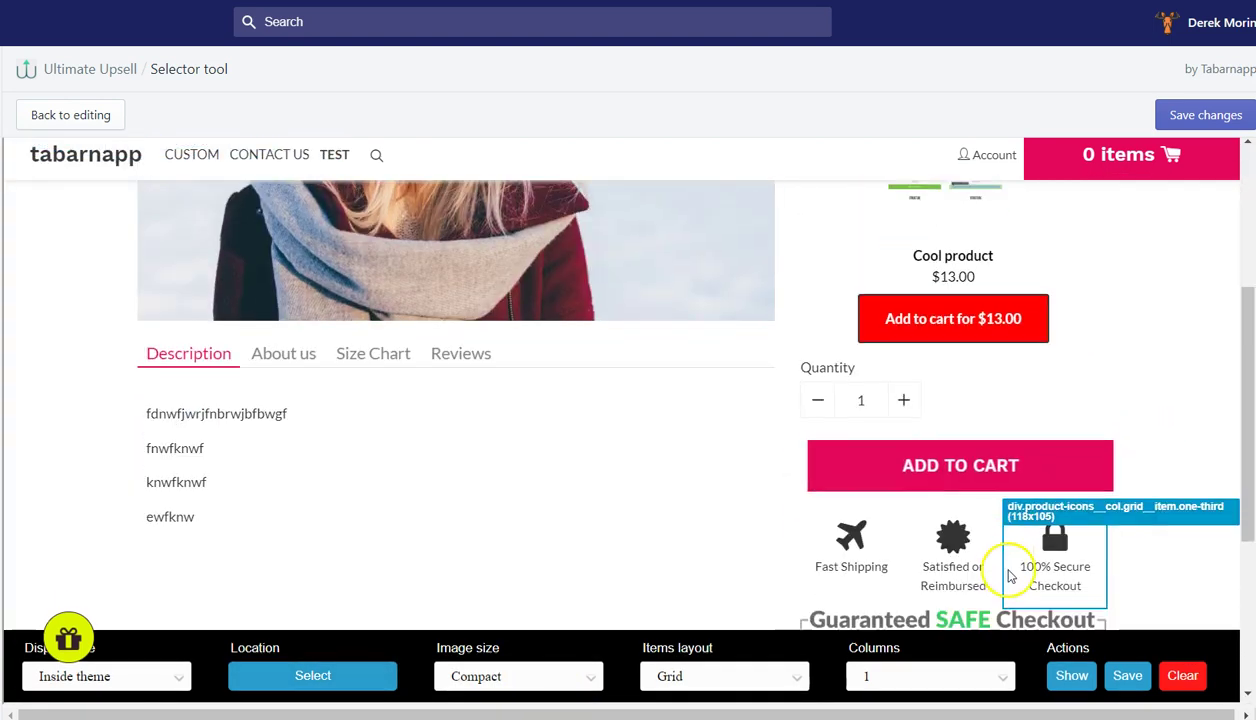
scroll(1092, 504, down, 2)
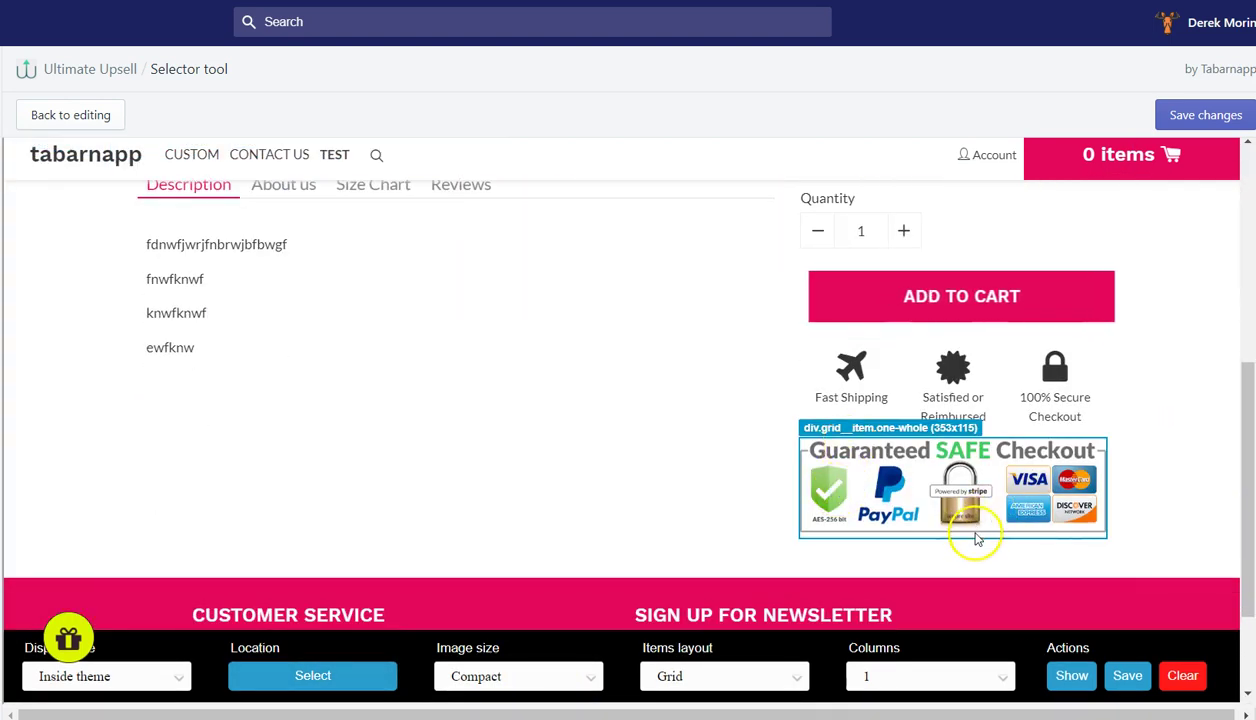
scroll(975, 540, down, 2)
click(863, 375)
scroll(880, 390, up, 1)
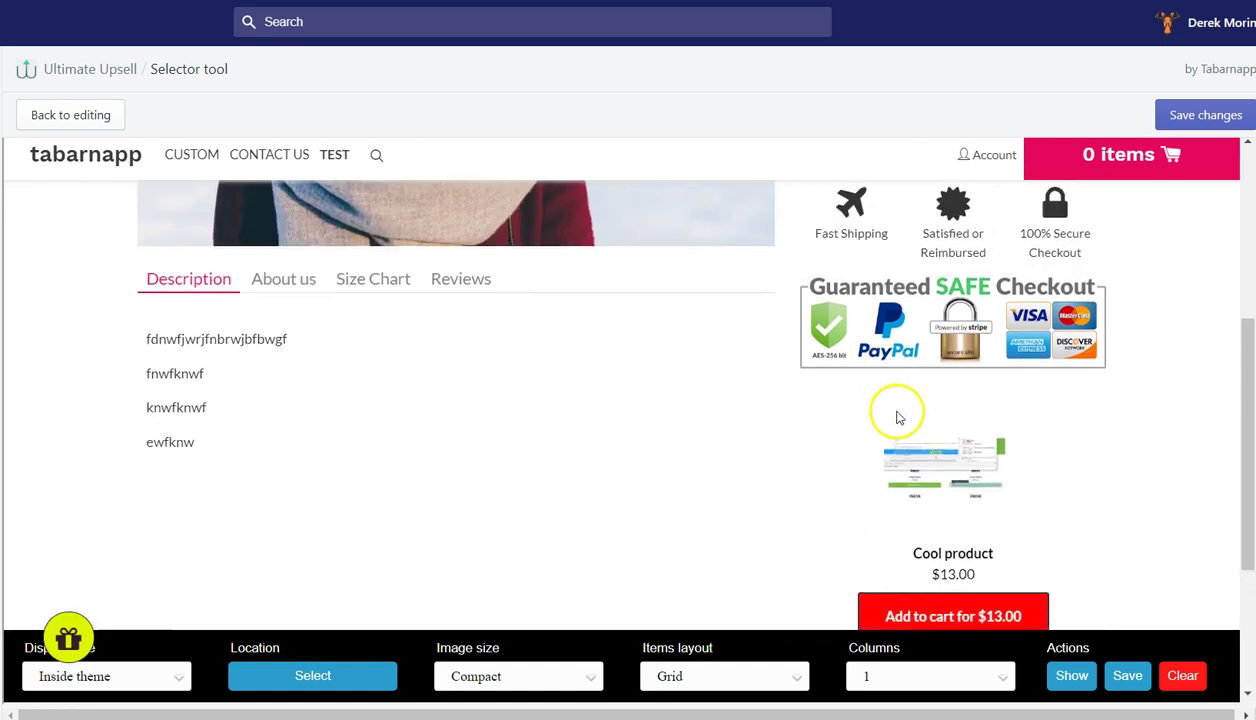
scroll(930, 385, down, 2)
scroll(966, 360, up, 2)
Step: Set image size to Medium with Grid layout and 1 column, preview it, and save
click(560, 680)
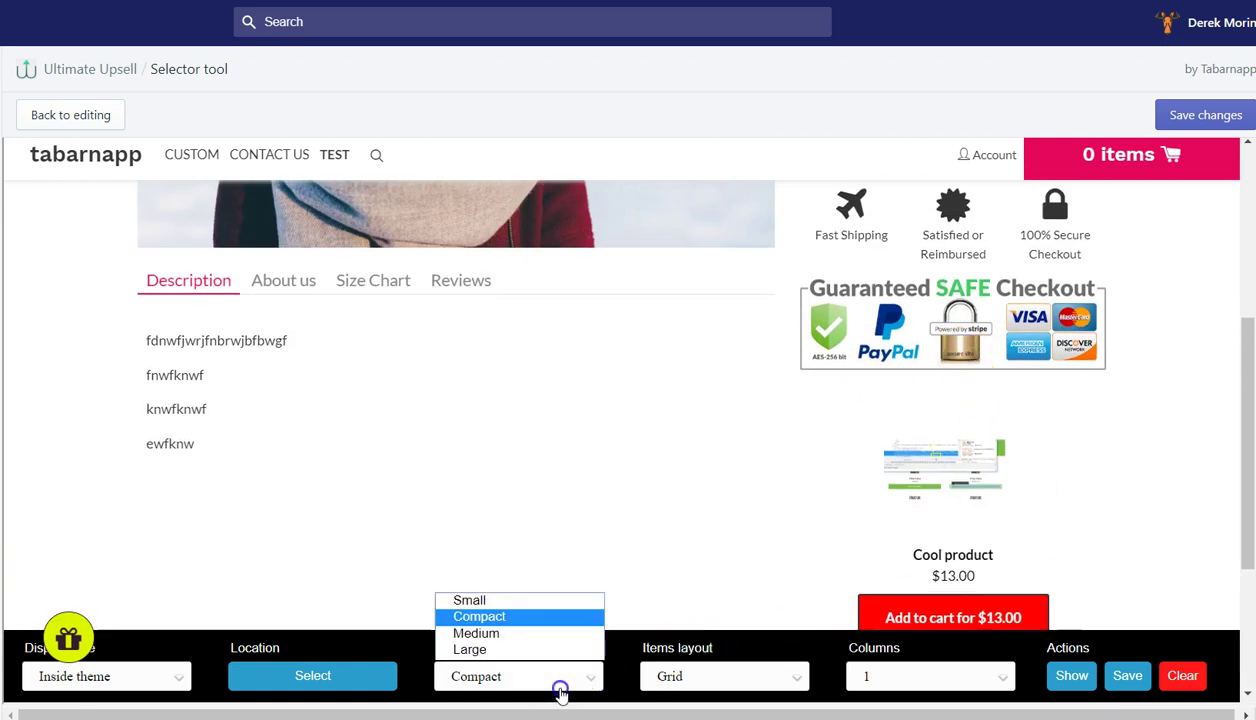
click(527, 634)
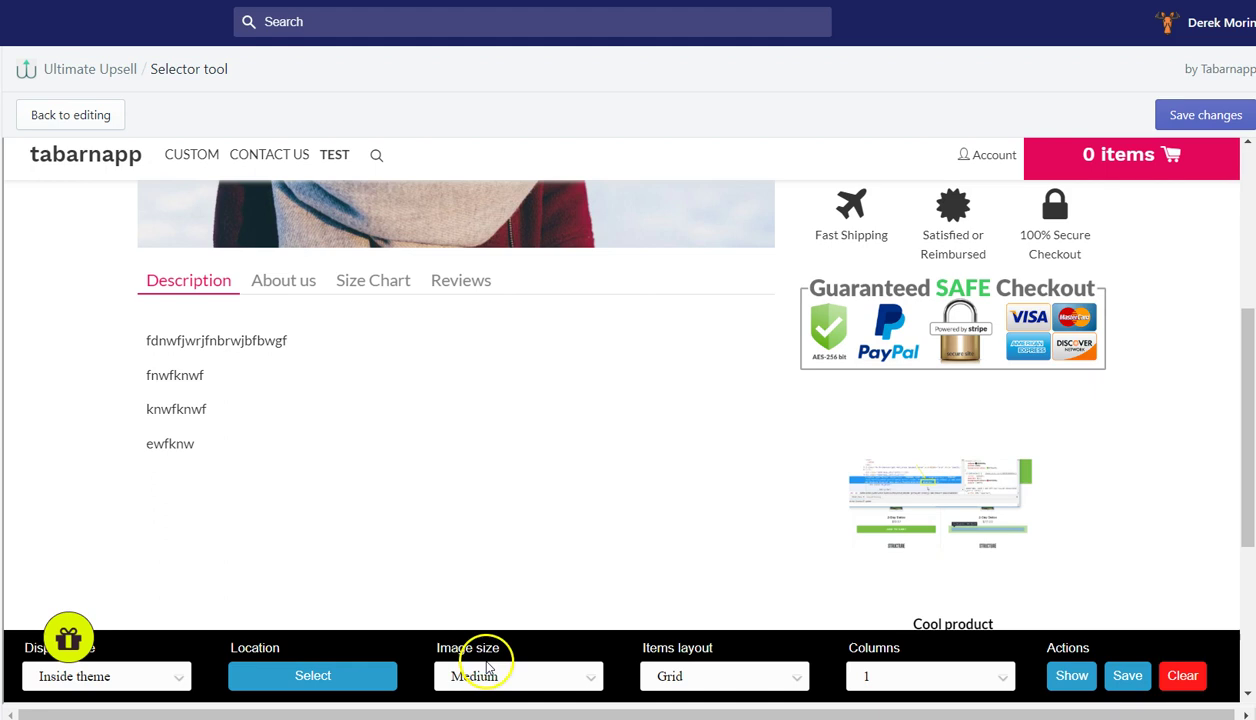
scroll(702, 538, down, 2)
click(665, 676)
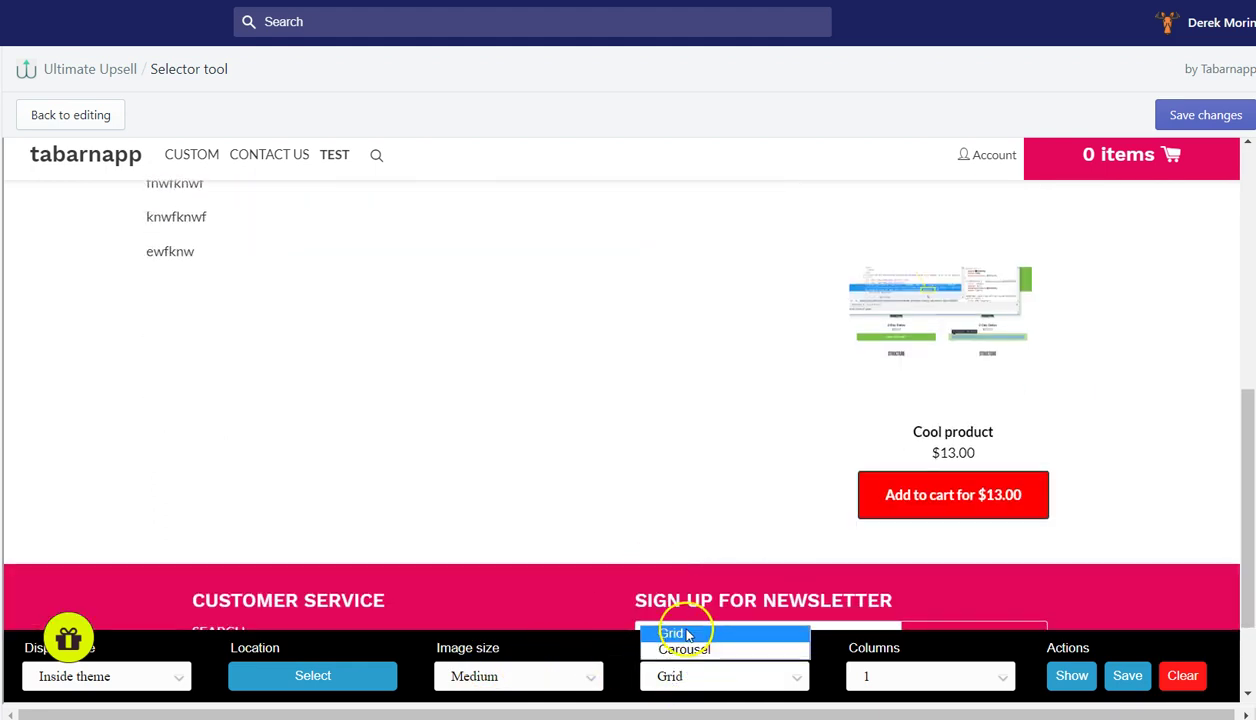
click(872, 678)
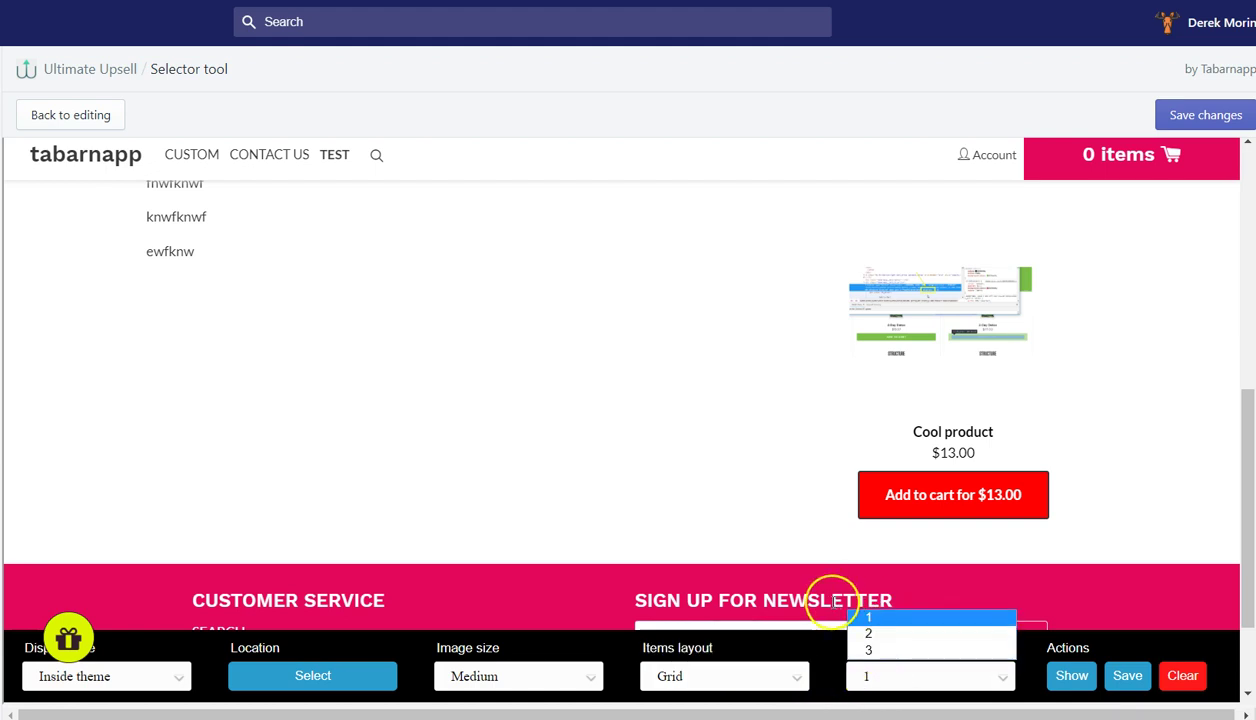
click(1070, 677)
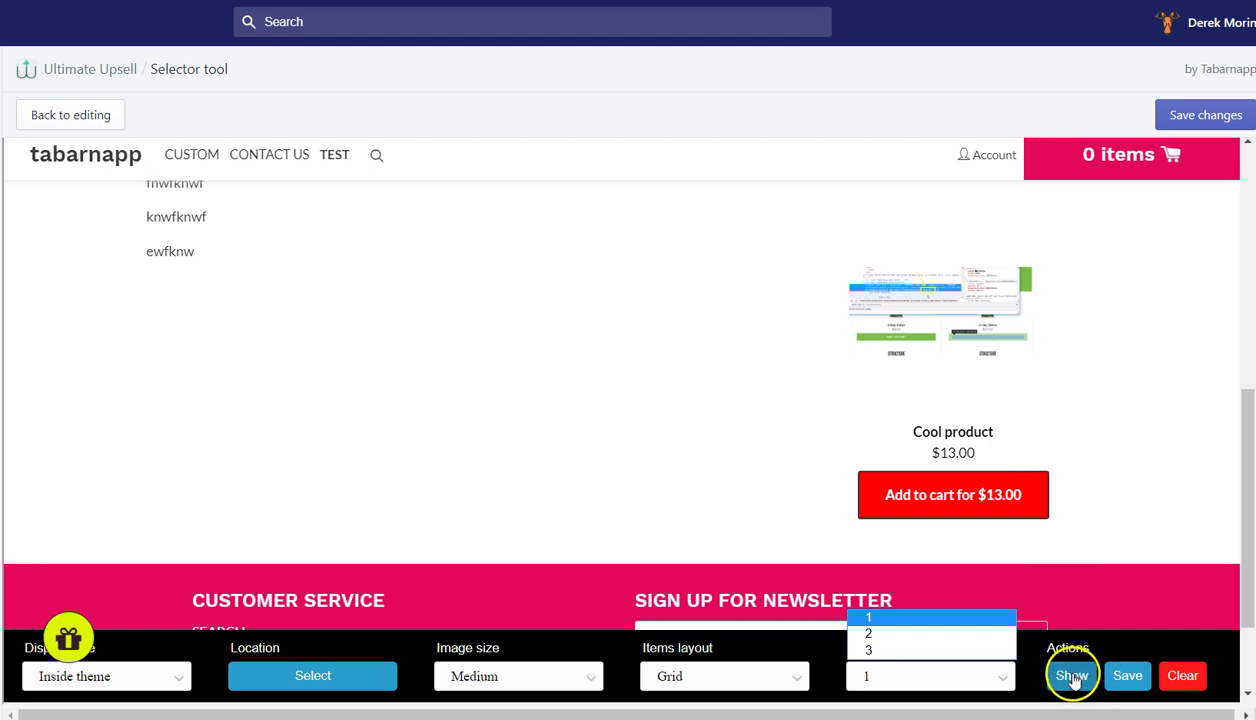
click(1108, 680)
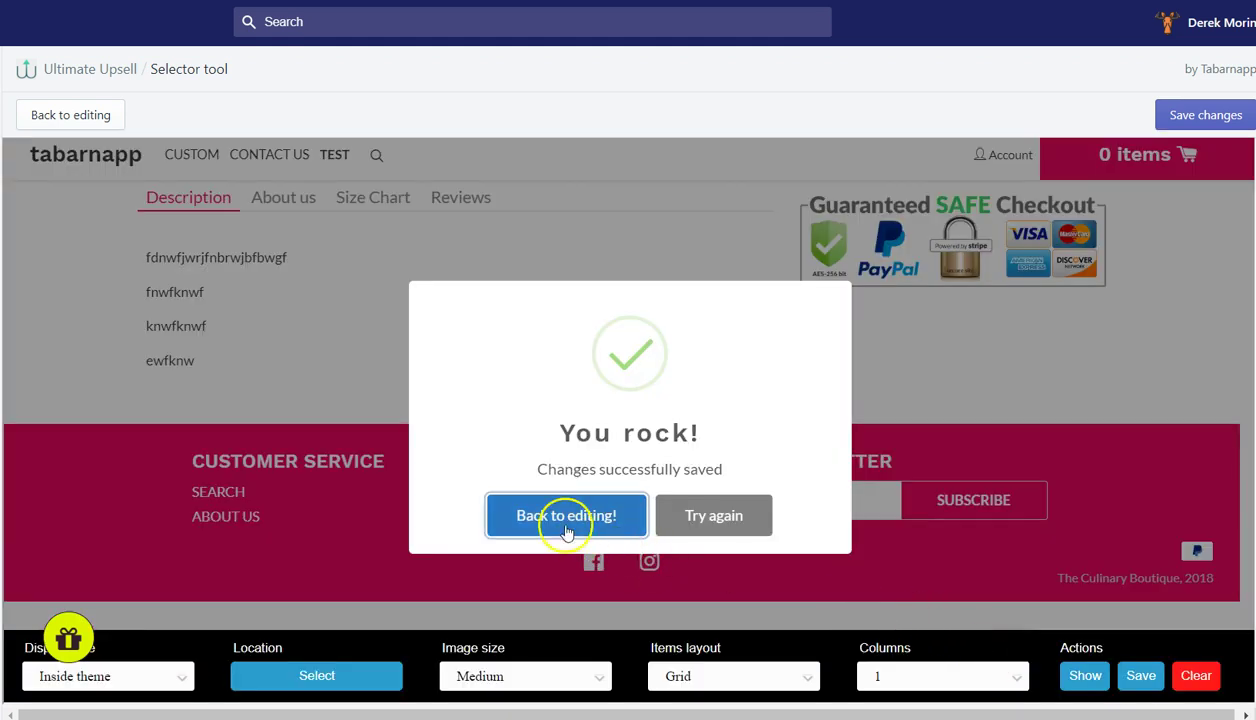
Step: Dismiss the 'You rock!' confirmation and scroll down to the Manual Setup section
click(567, 516)
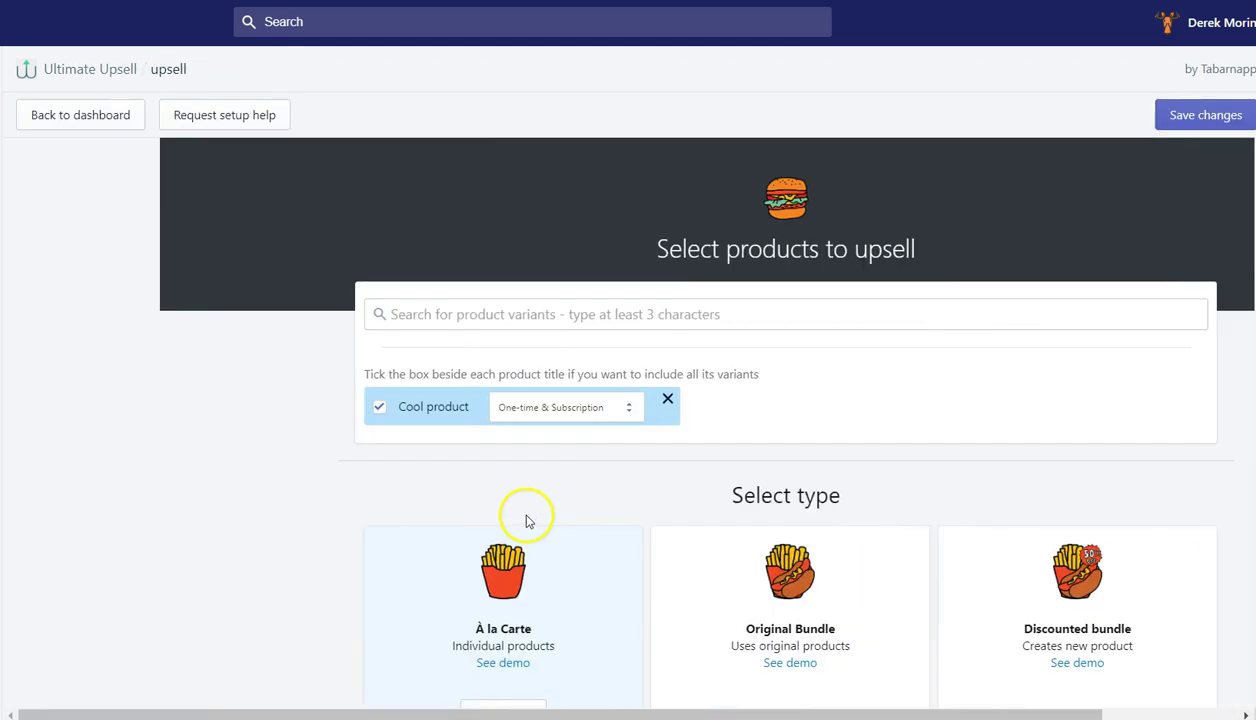
scroll(519, 500, down, 2)
scroll(356, 420, down, 3)
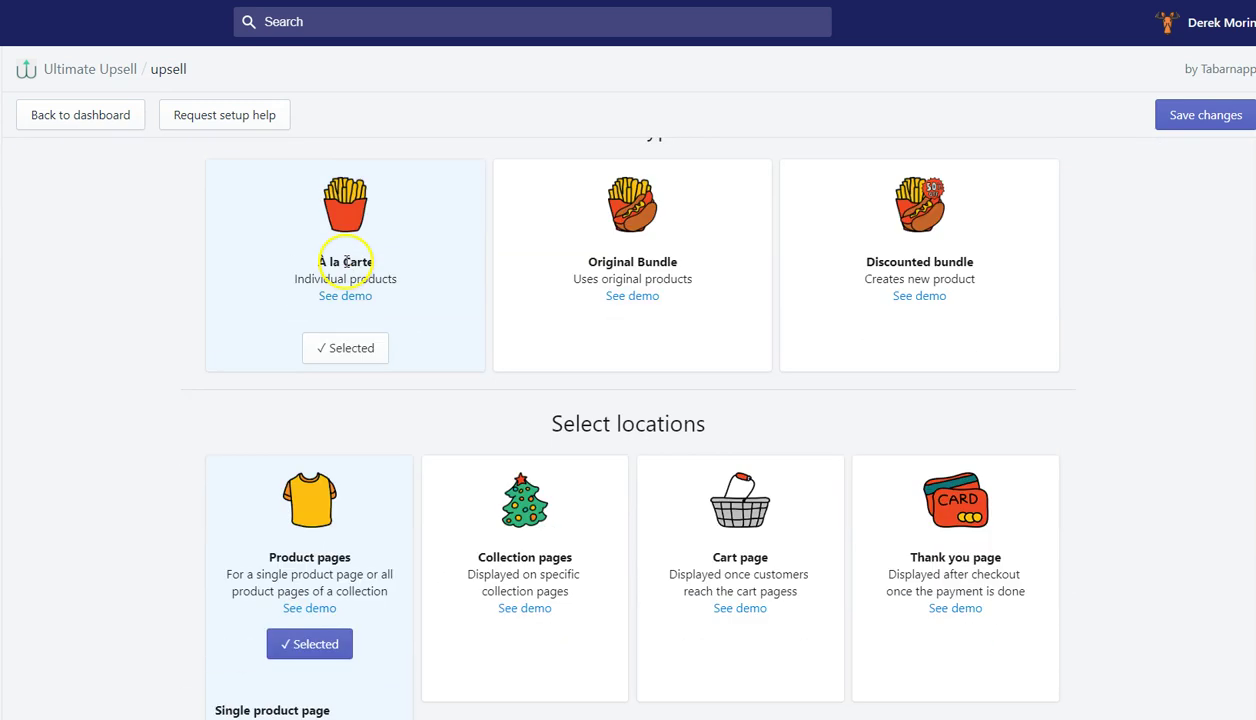
scroll(340, 500, down, 2)
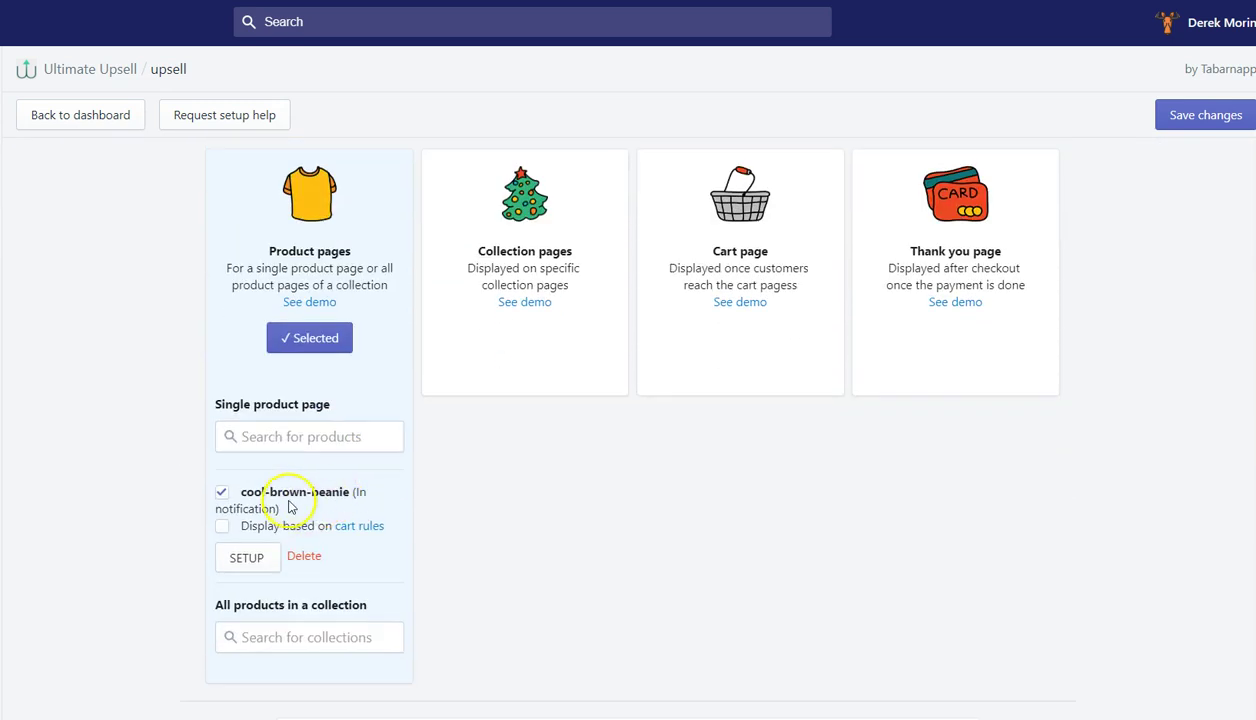
scroll(387, 426, down, 2)
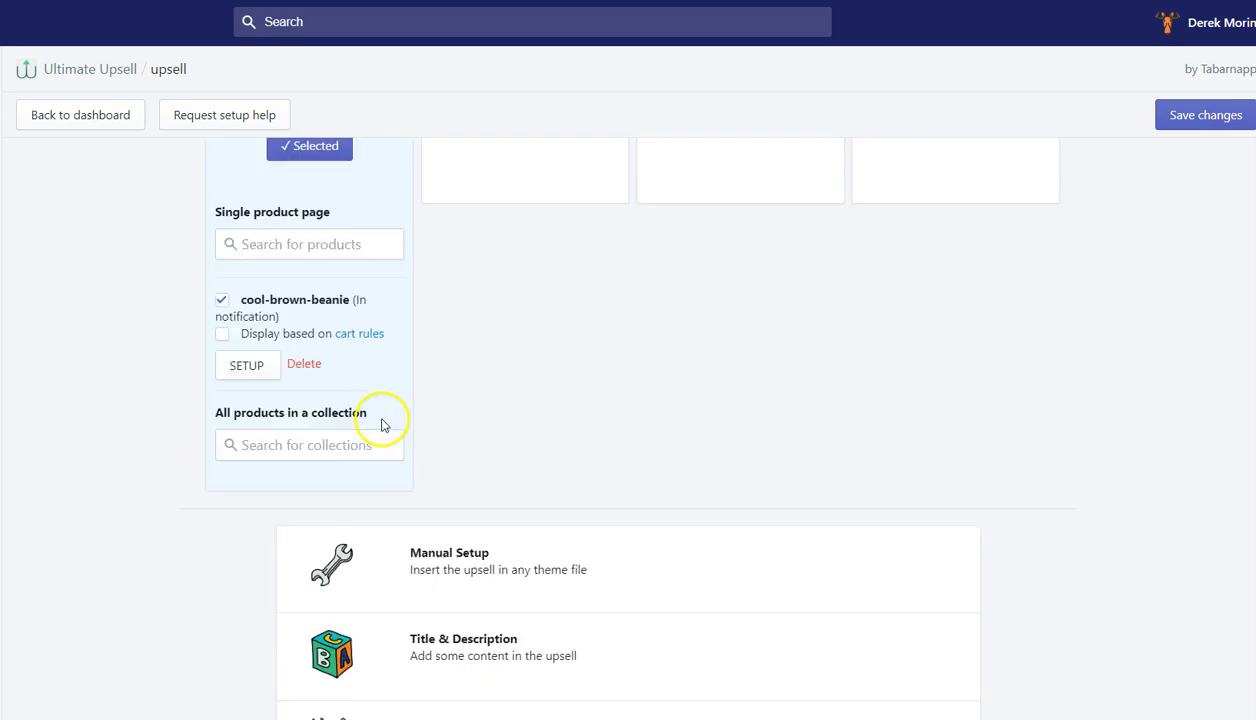
scroll(387, 421, down, 1)
scroll(827, 499, down, 1)
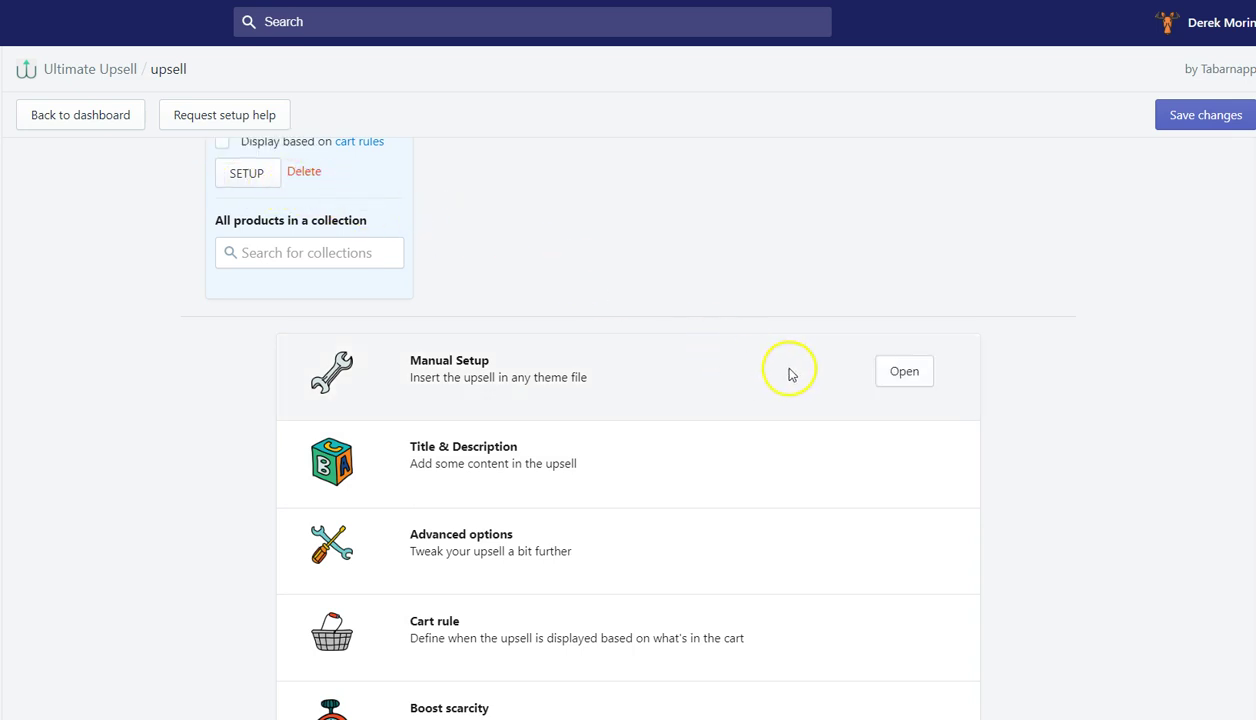
Step: Open Manual Setup, copy the embed snippet, and review the image size, layout and columns unchanged
click(904, 374)
scroll(540, 345, down, 2)
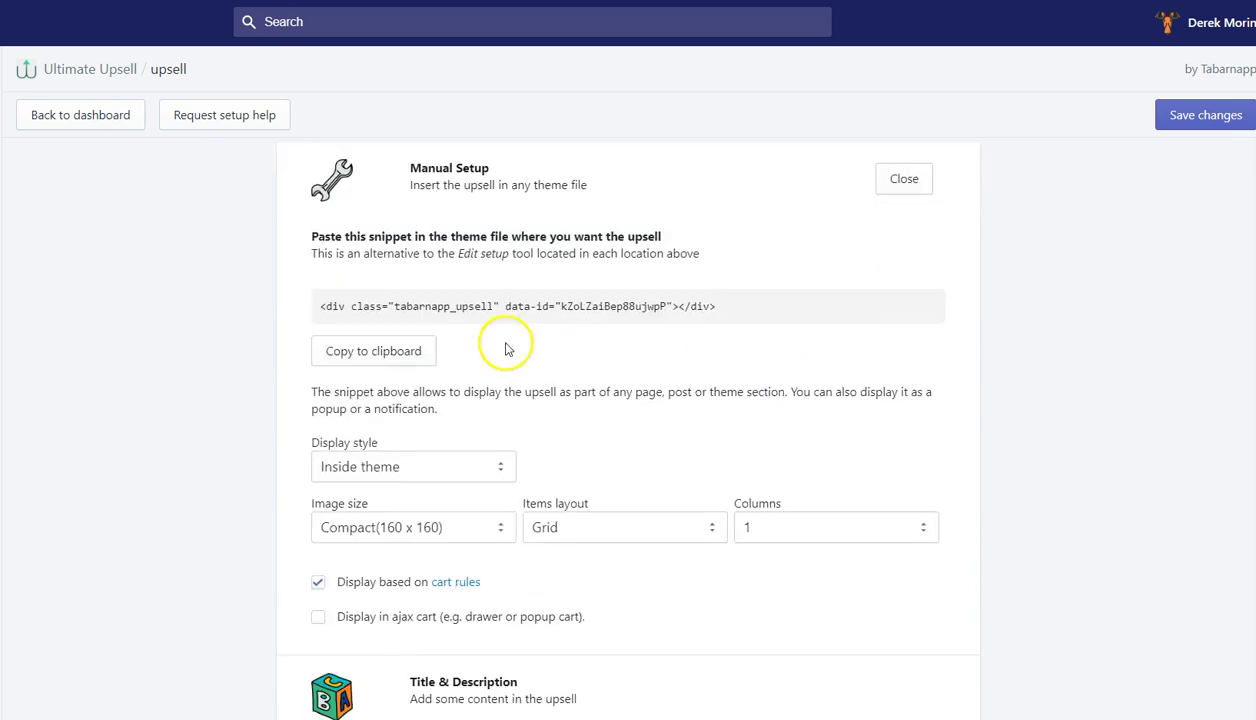
click(398, 354)
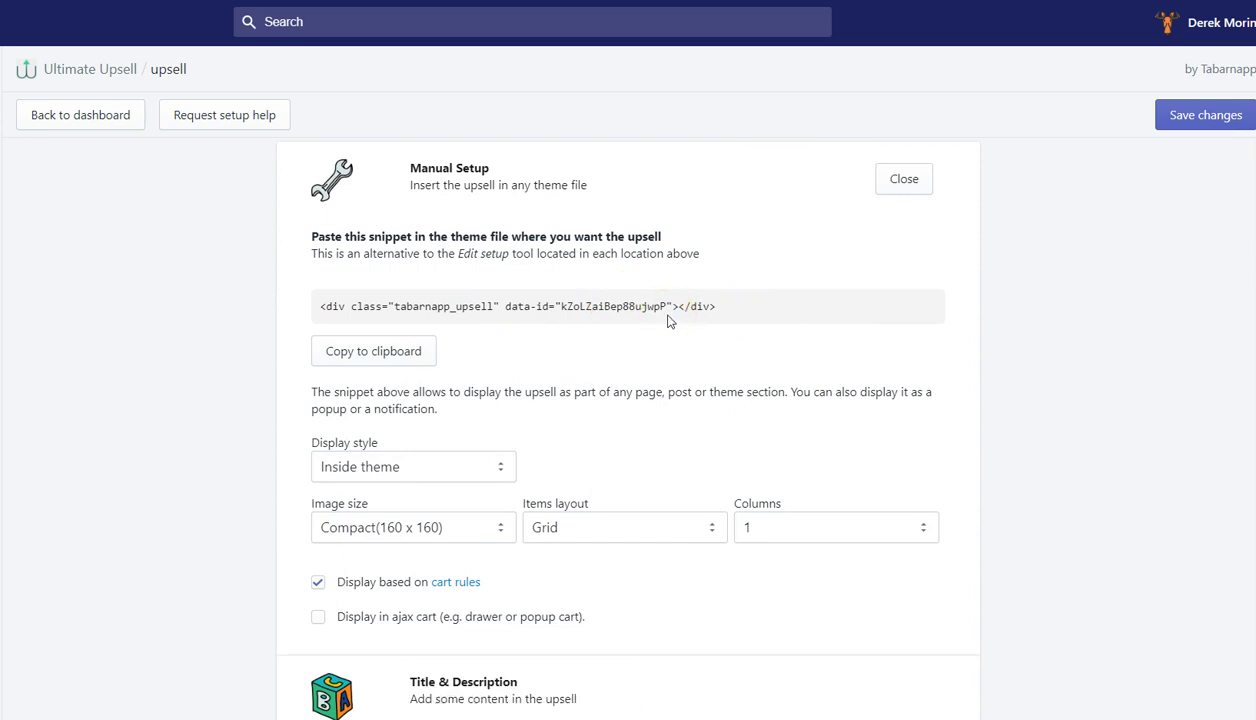
scroll(686, 396, down, 1)
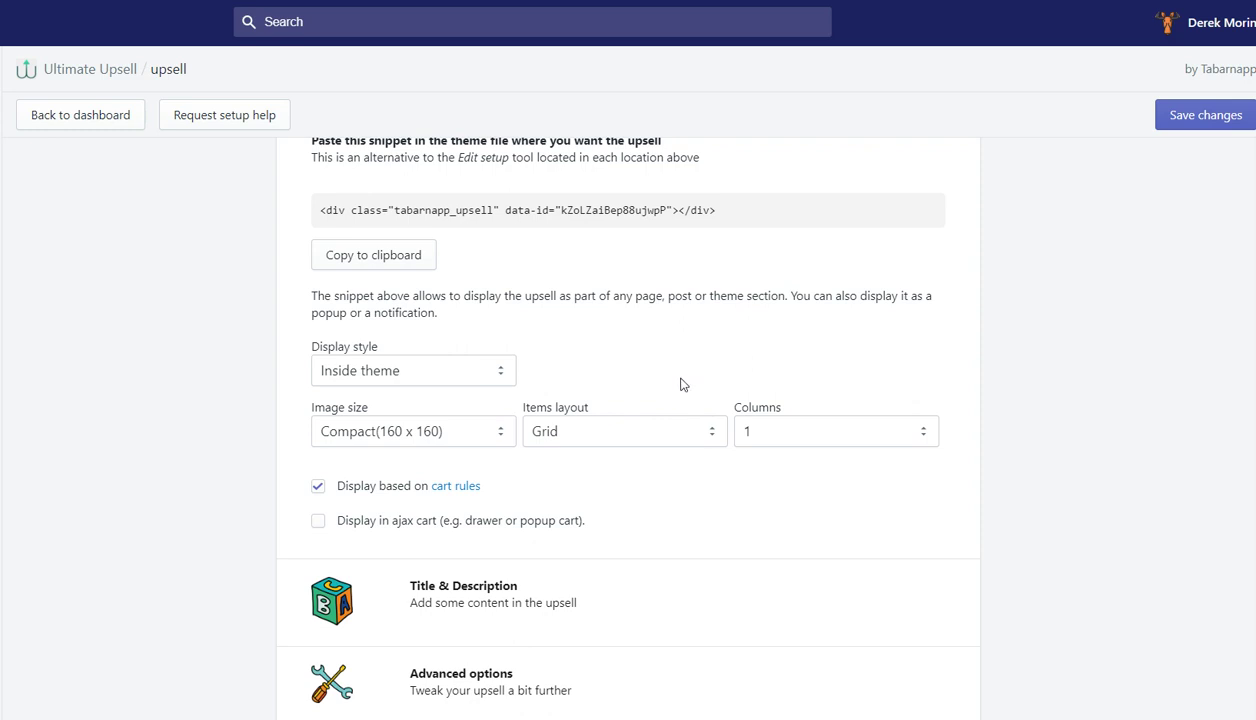
scroll(682, 384, down, 1)
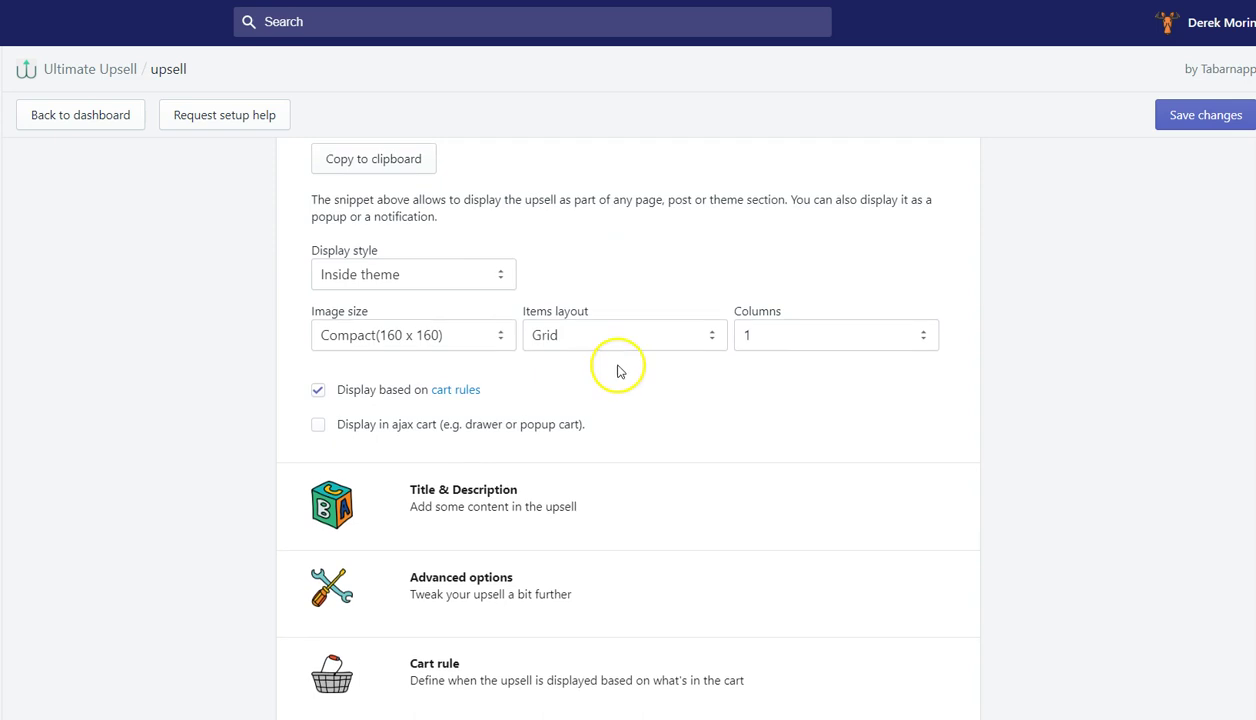
click(470, 336)
click(545, 338)
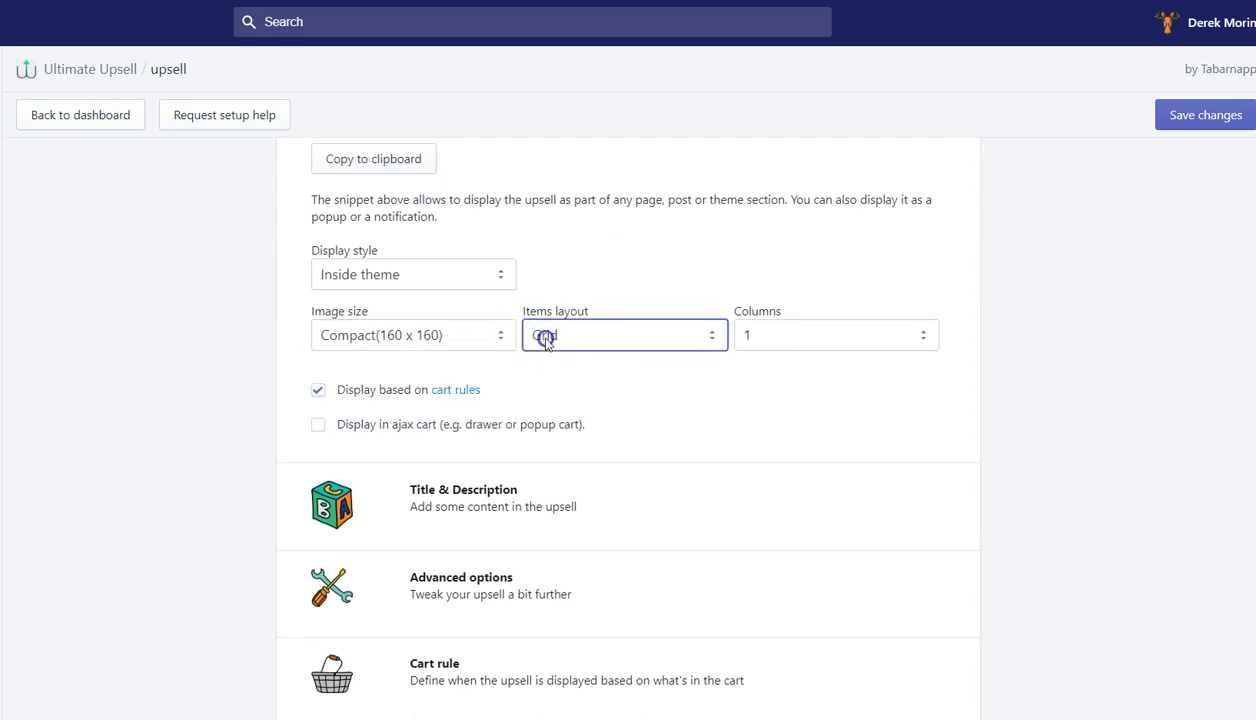
click(790, 340)
scroll(624, 295, down, 1)
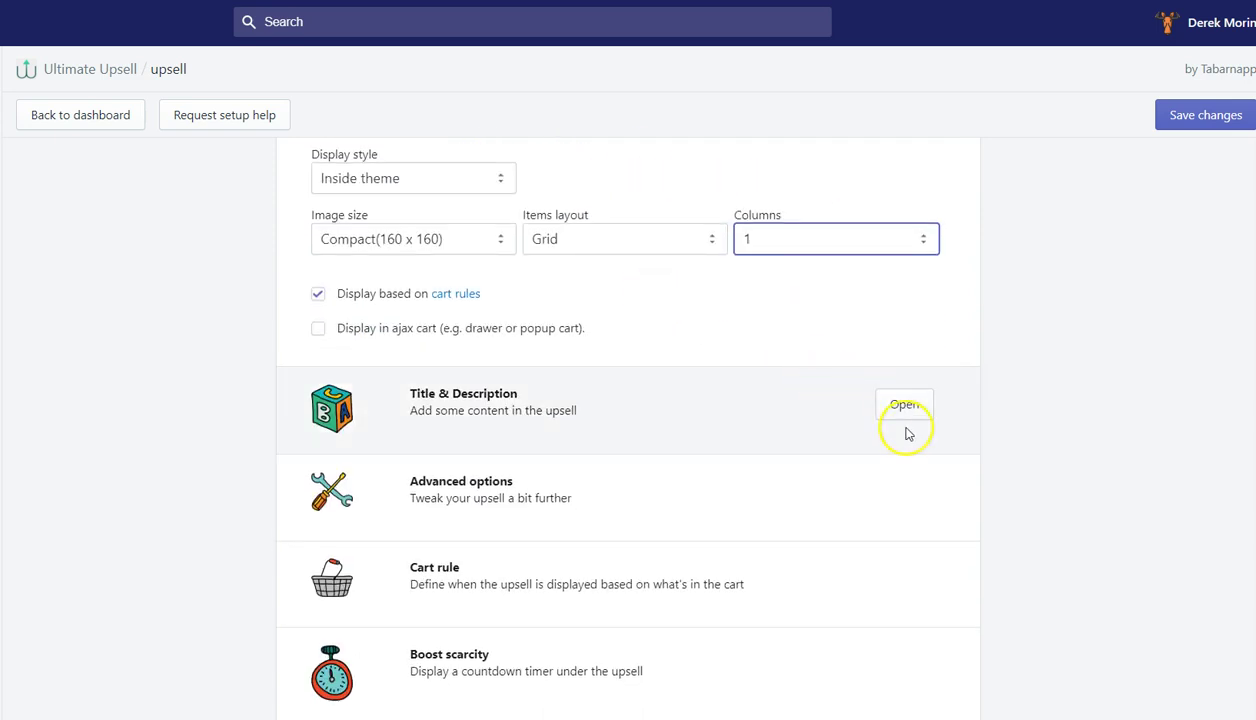
Step: Set the upsell title to the saved '<h2>Use code SEA-20 and Get $20 off </h2>' heading
click(905, 412)
scroll(765, 392, down, 2)
click(452, 295)
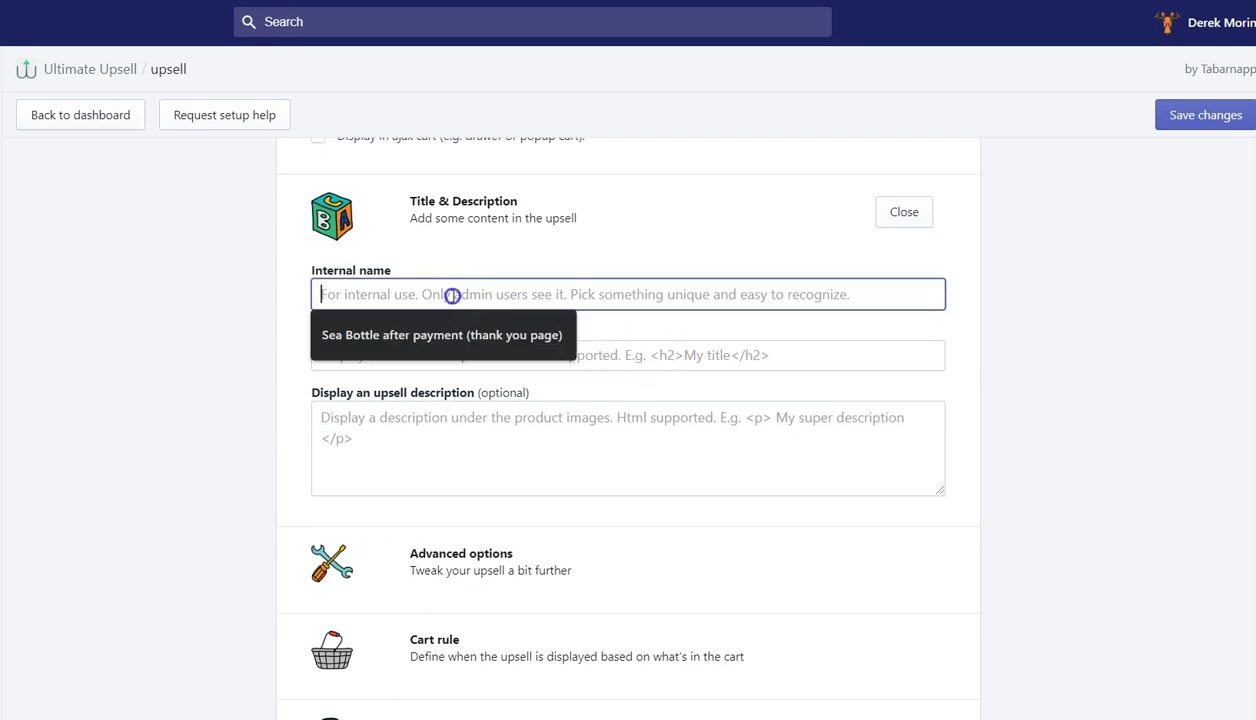
click(640, 316)
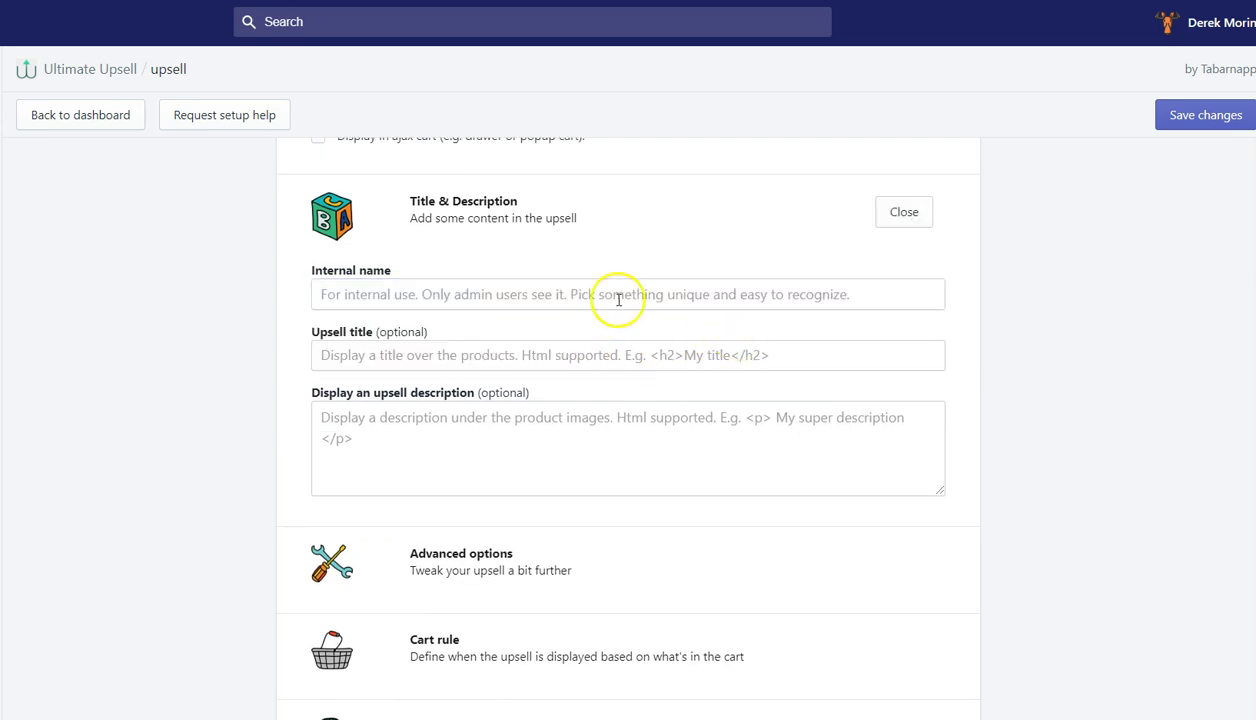
click(568, 355)
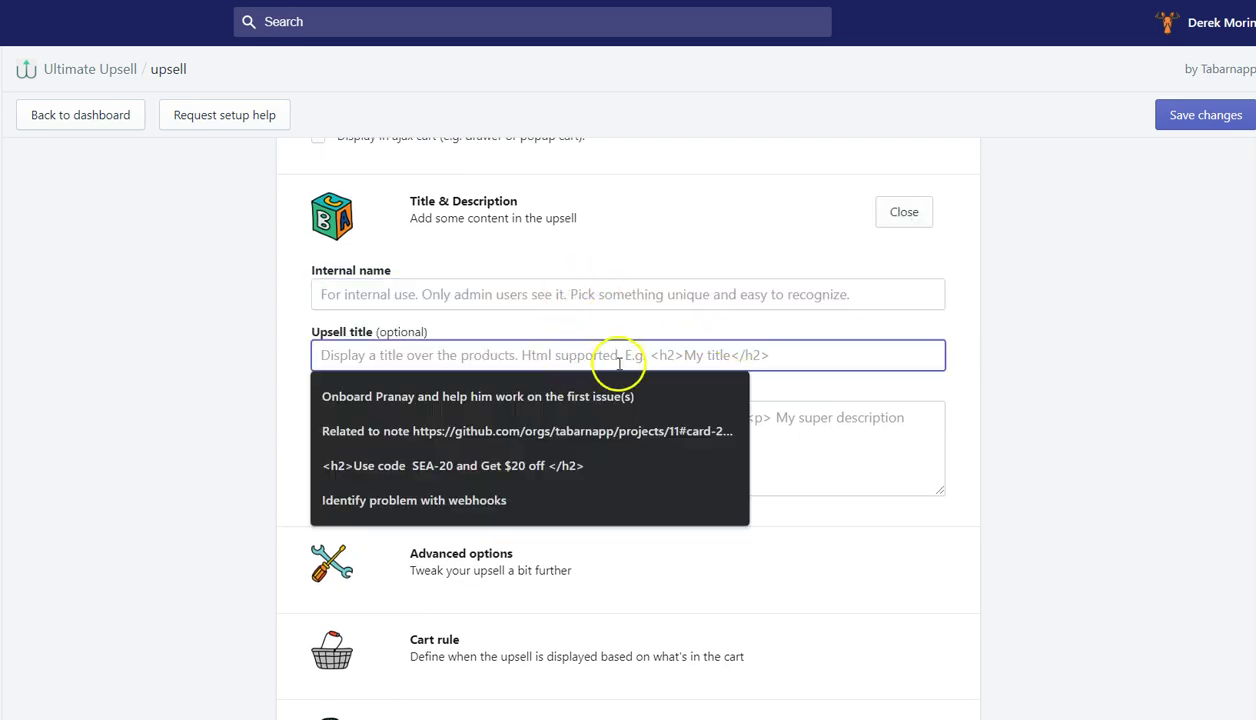
click(876, 384)
click(682, 355)
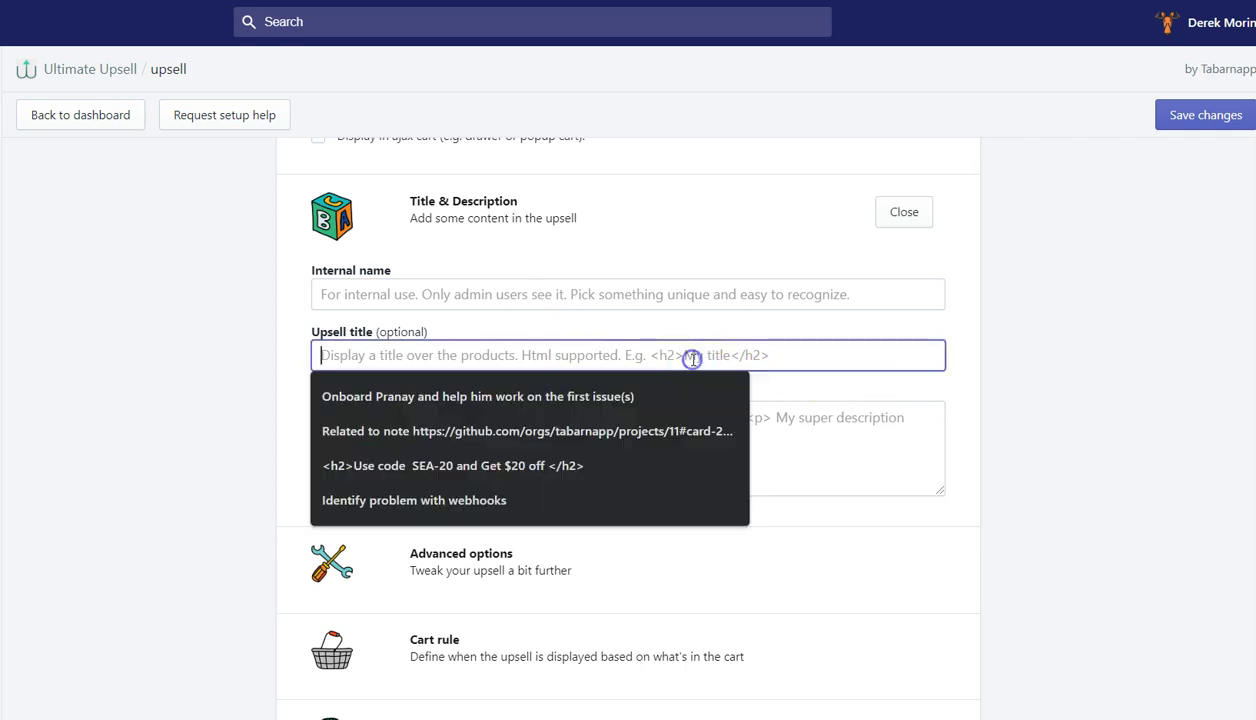
click(591, 465)
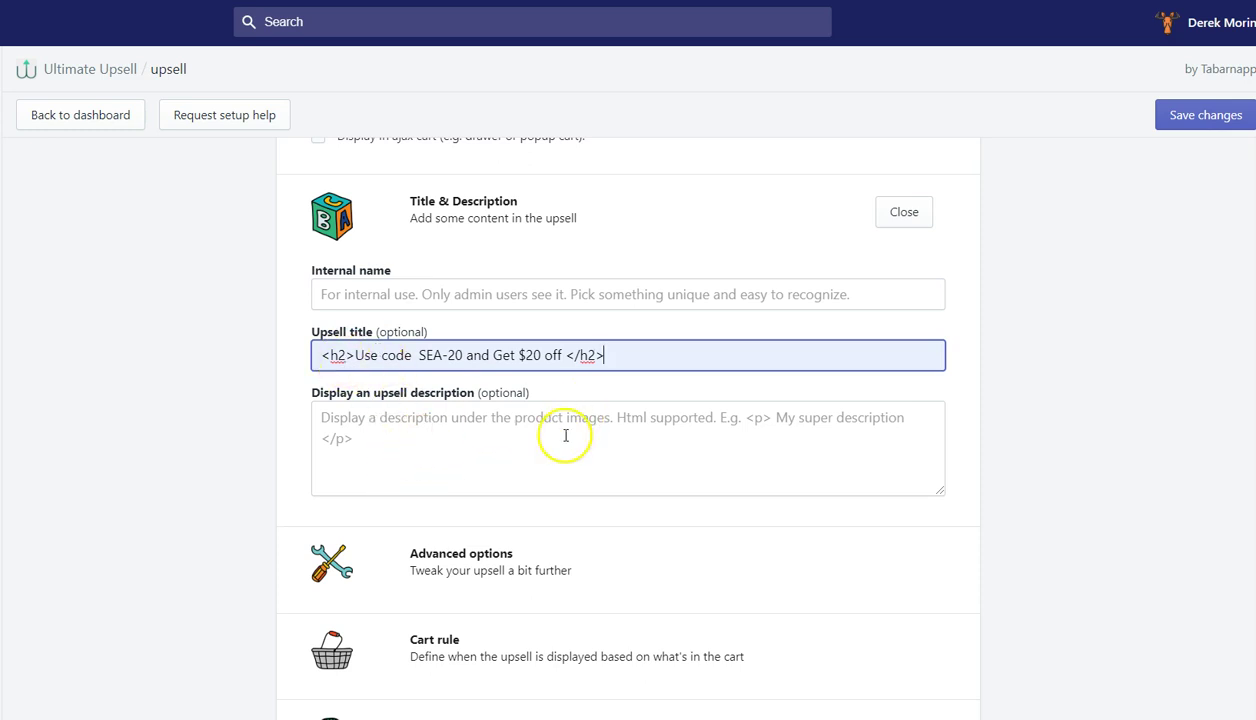
Step: Leave the description empty and expand then collapse the Advanced options section
click(438, 439)
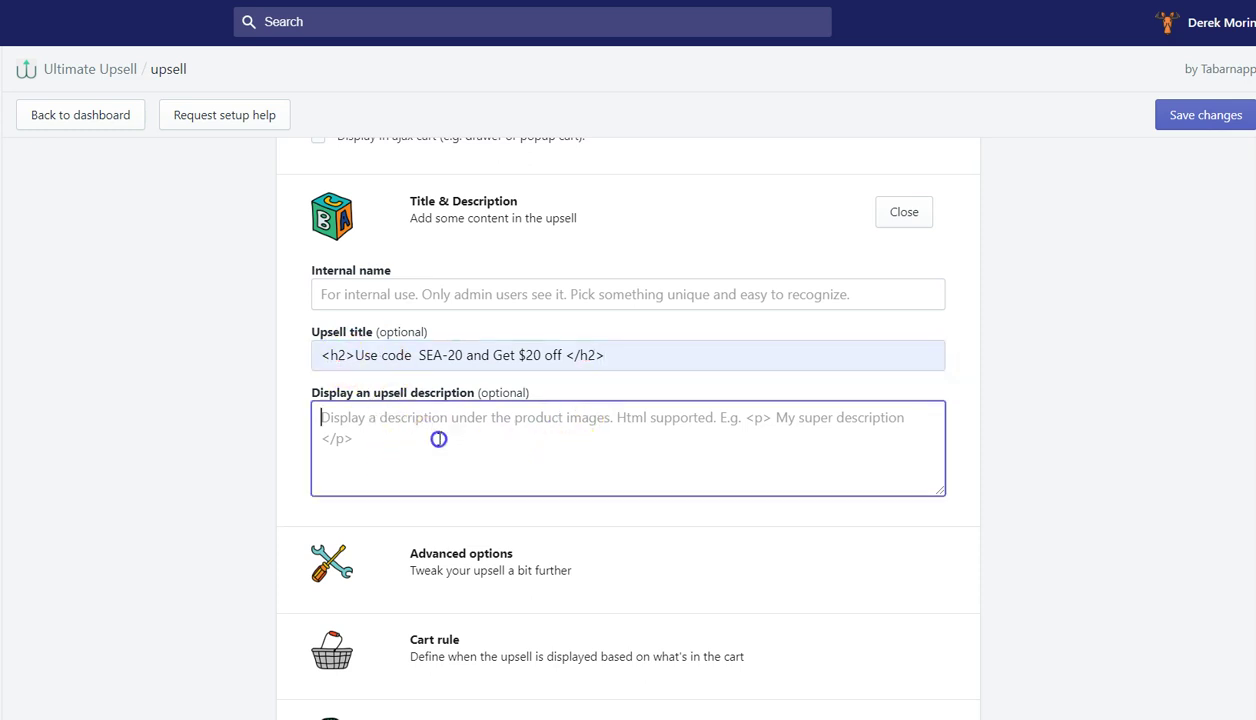
click(594, 355)
click(493, 435)
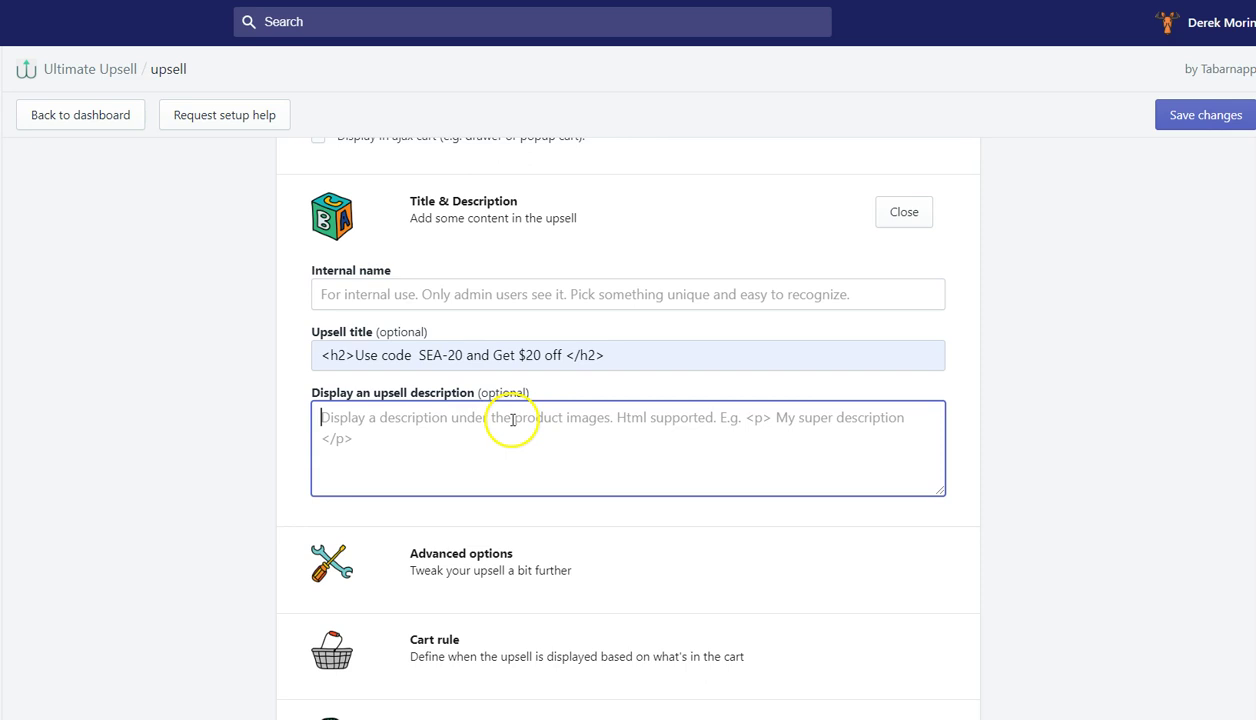
scroll(512, 422, down, 2)
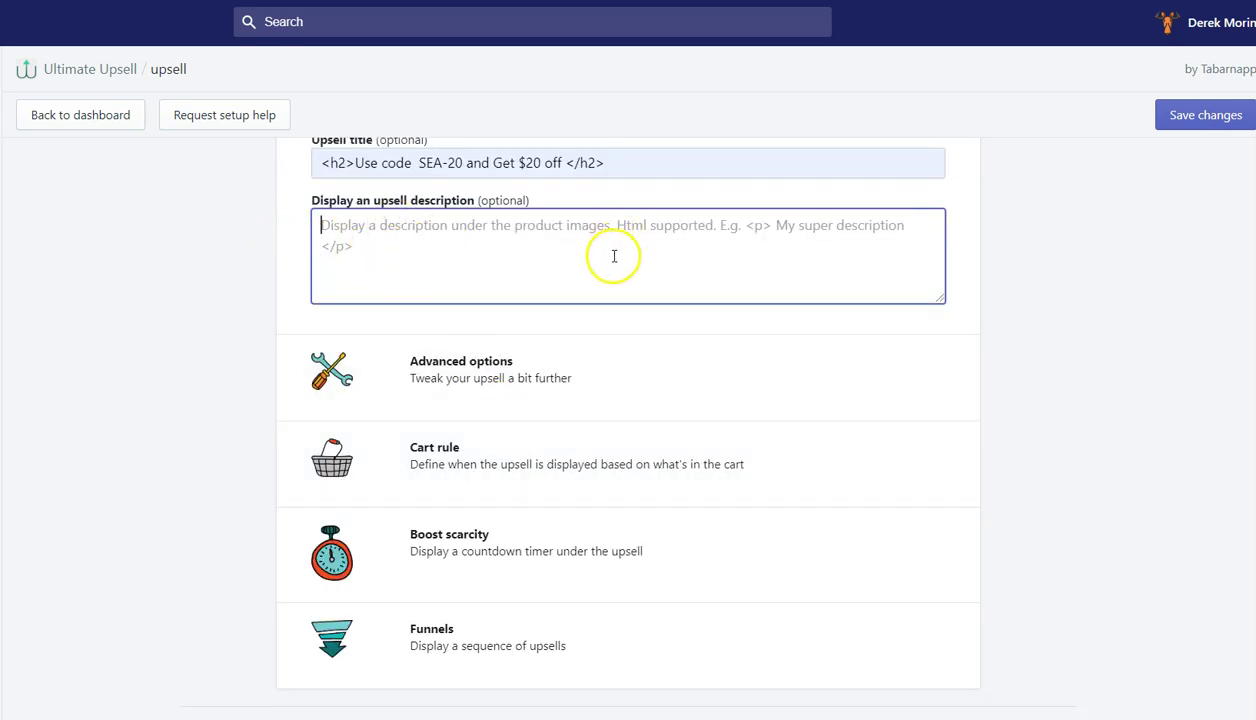
mouse_move(868, 590)
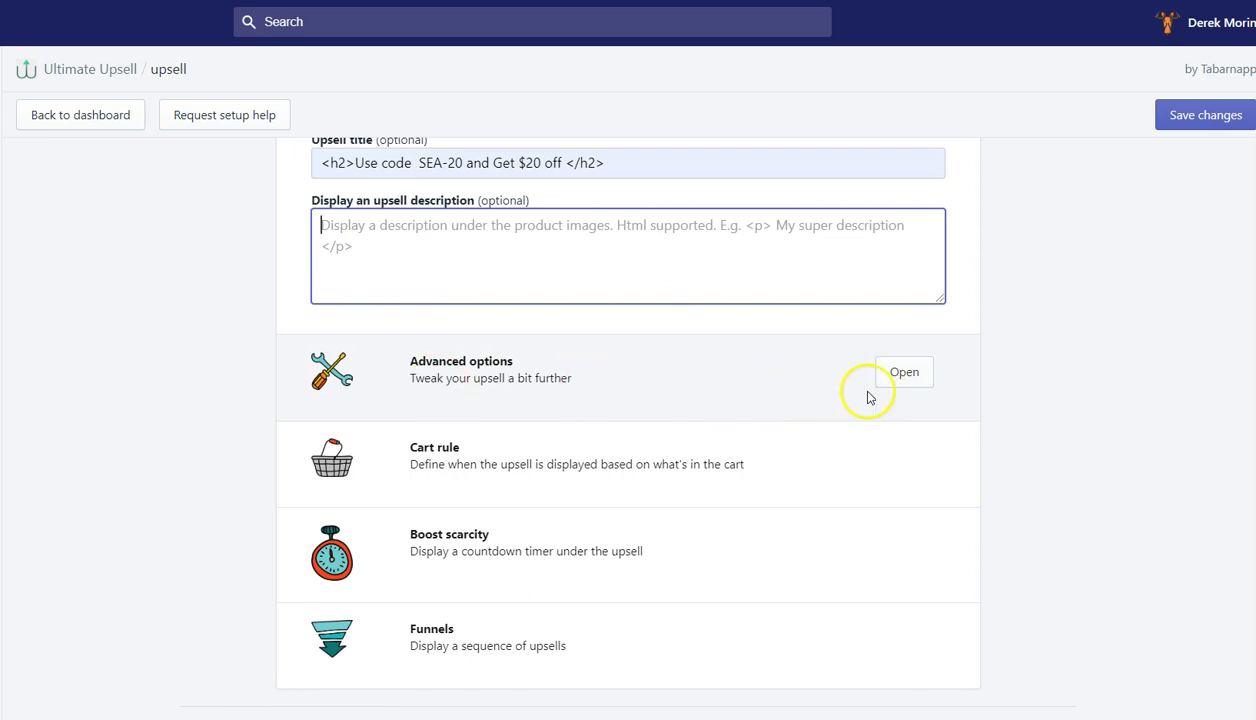
click(881, 378)
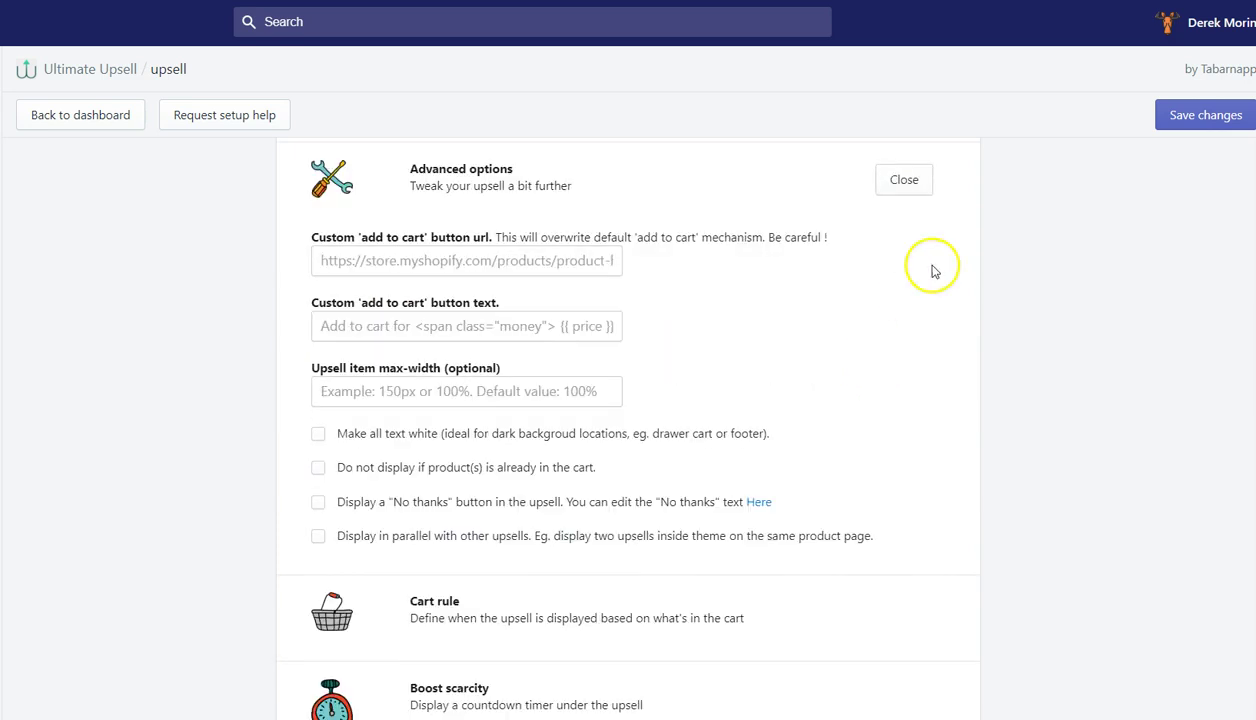
click(905, 182)
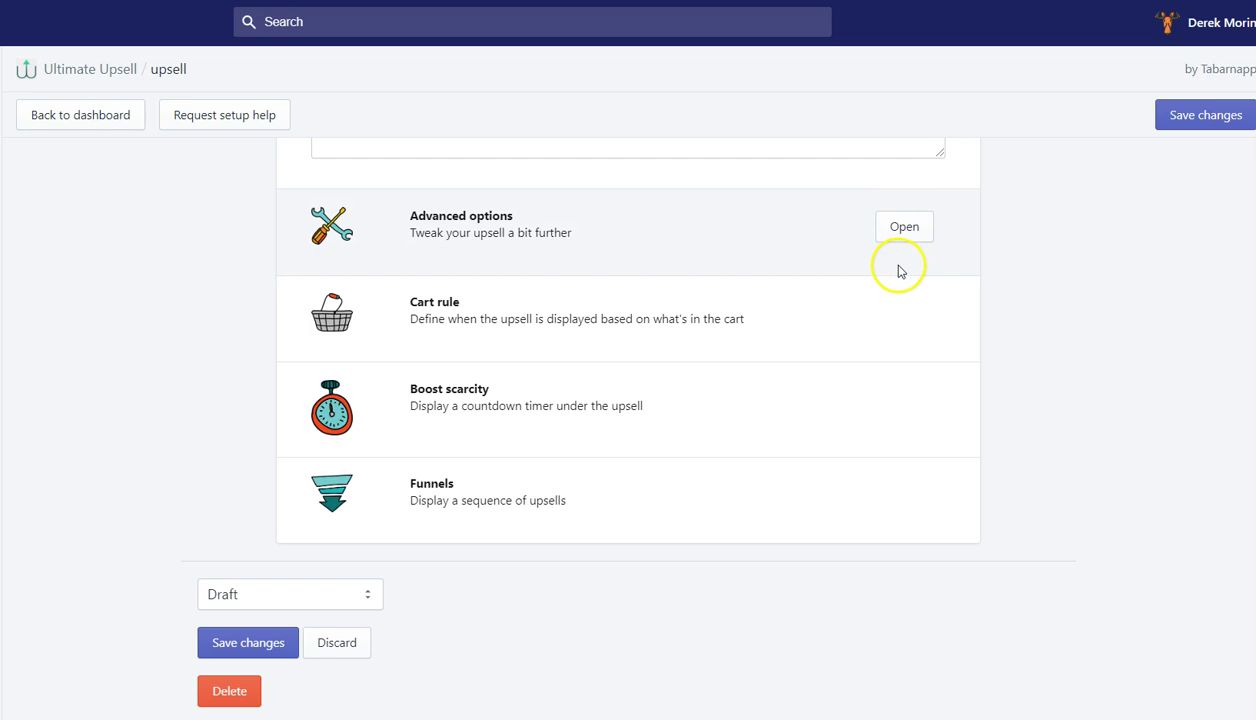
click(905, 320)
right_click(904, 318)
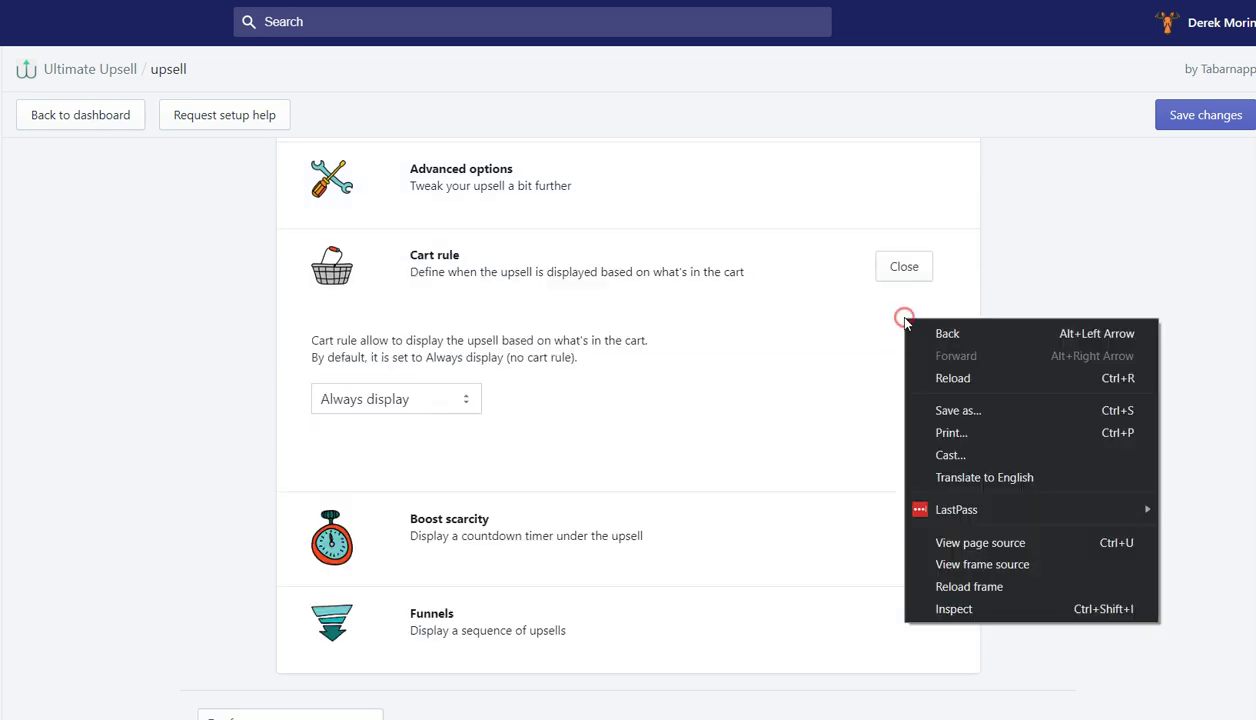
click(771, 347)
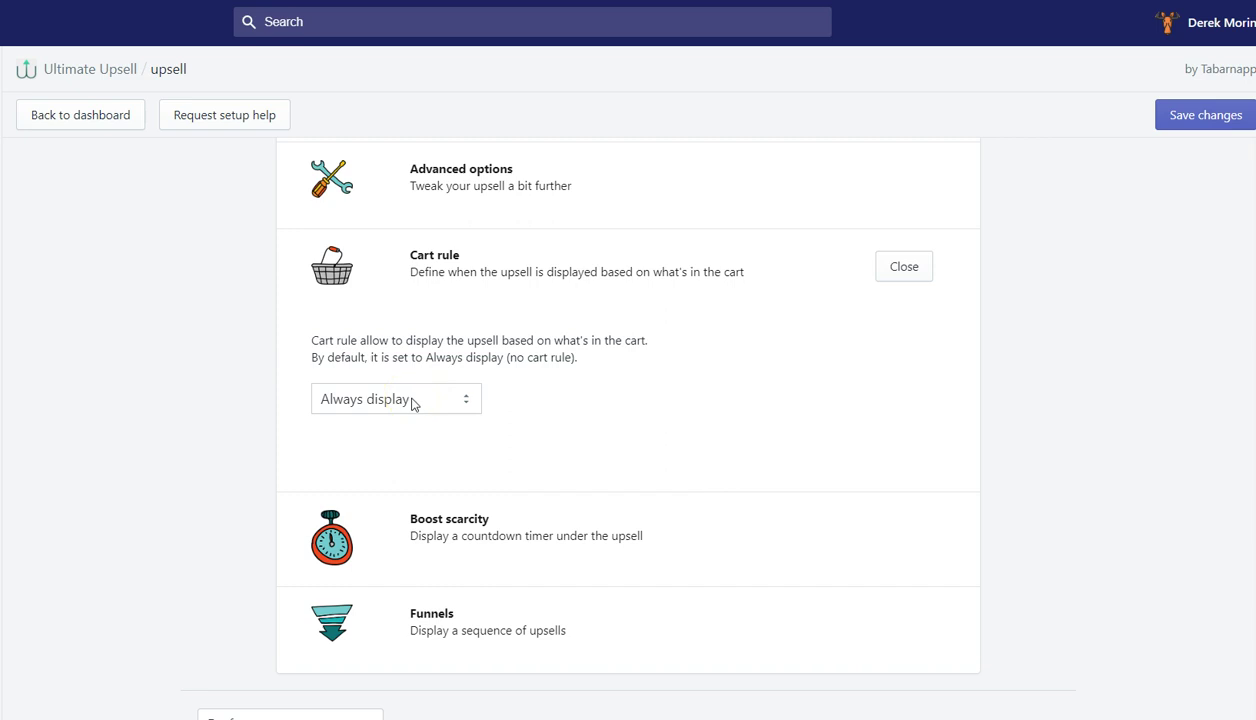
click(412, 400)
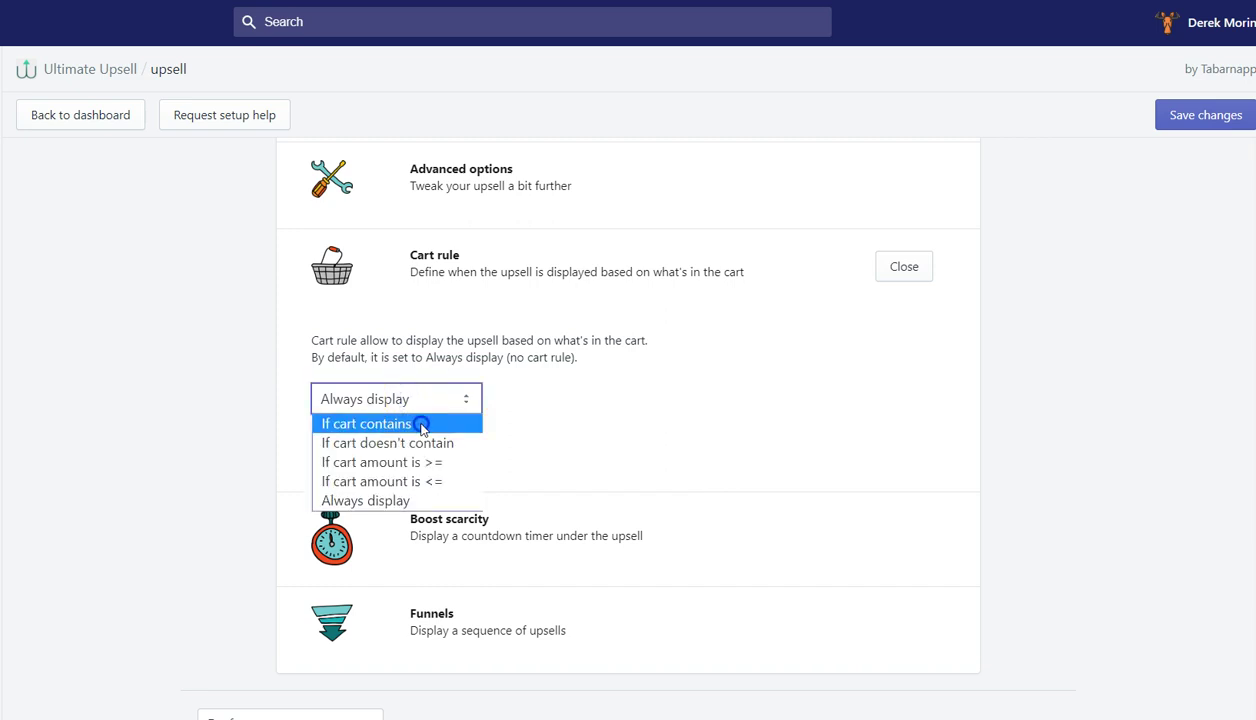
click(421, 424)
click(378, 494)
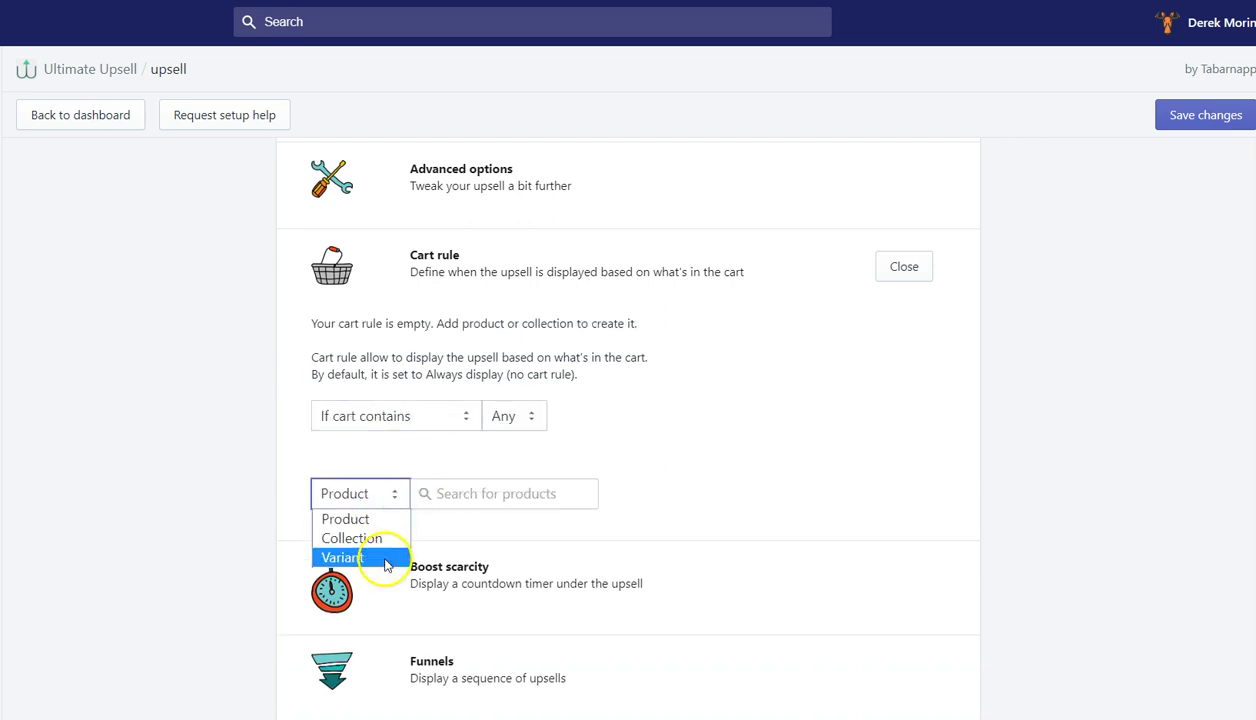
click(385, 559)
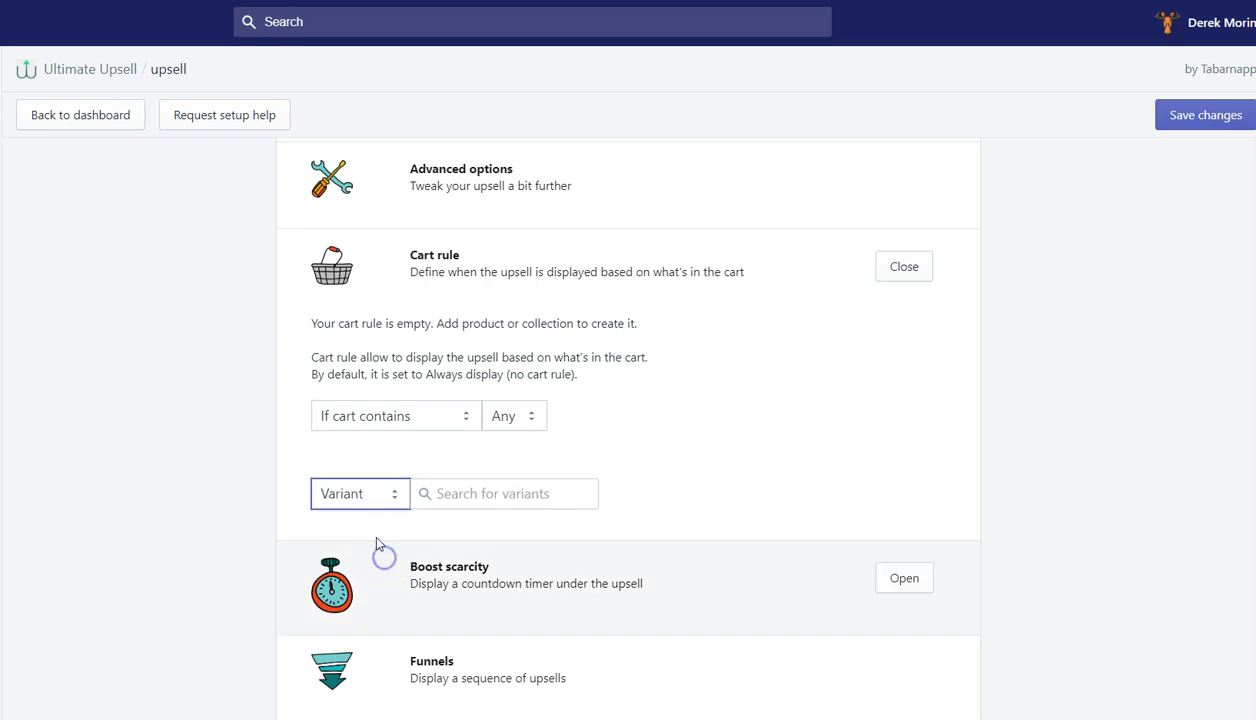
click(390, 496)
click(399, 536)
click(378, 494)
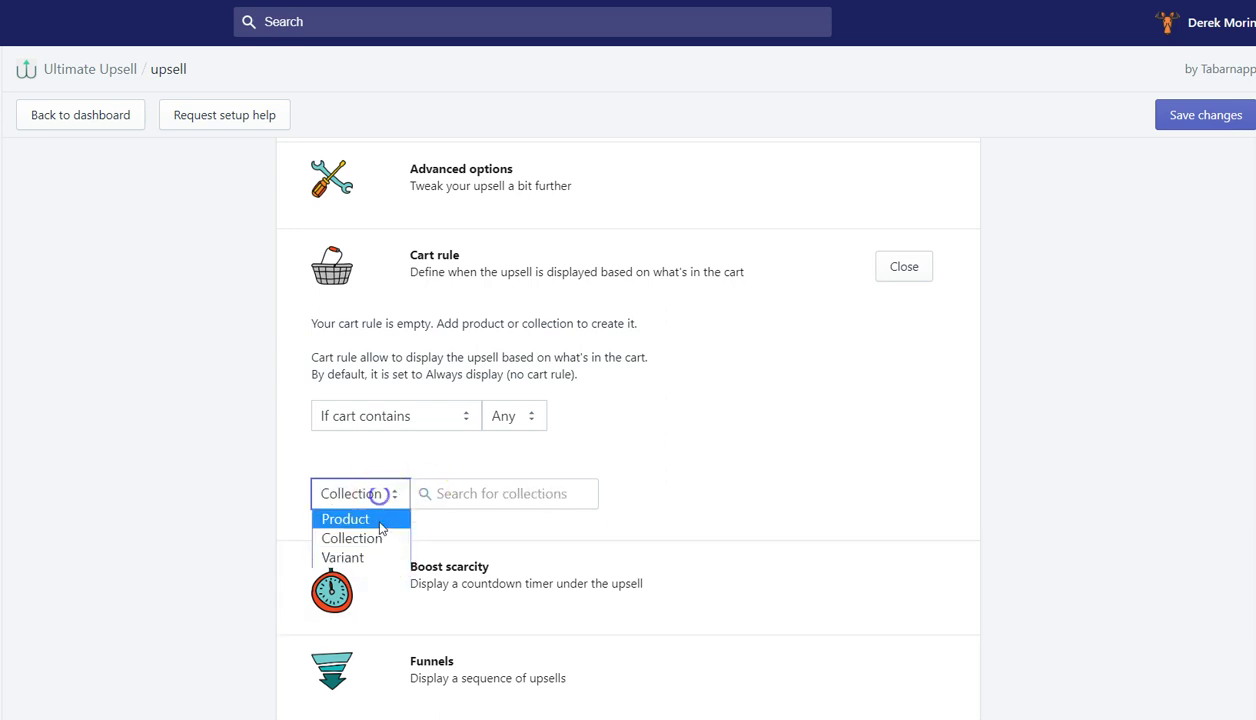
click(378, 519)
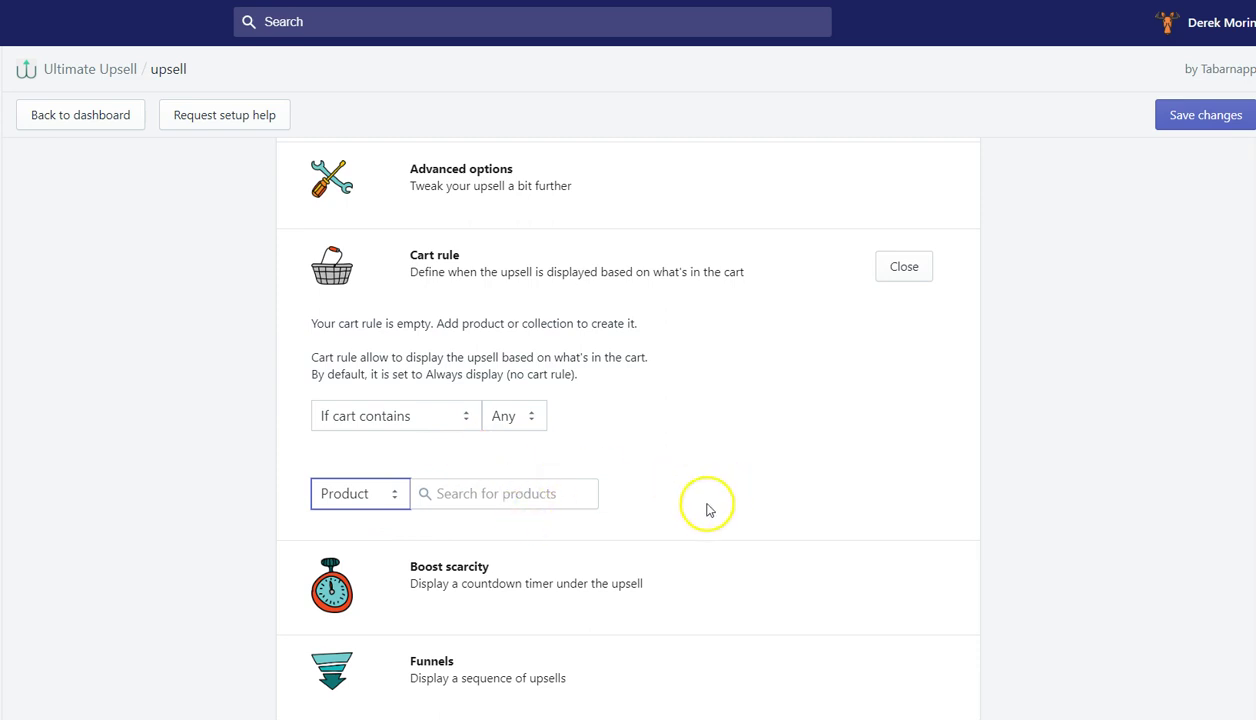
scroll(706, 507, down, 1)
click(510, 400)
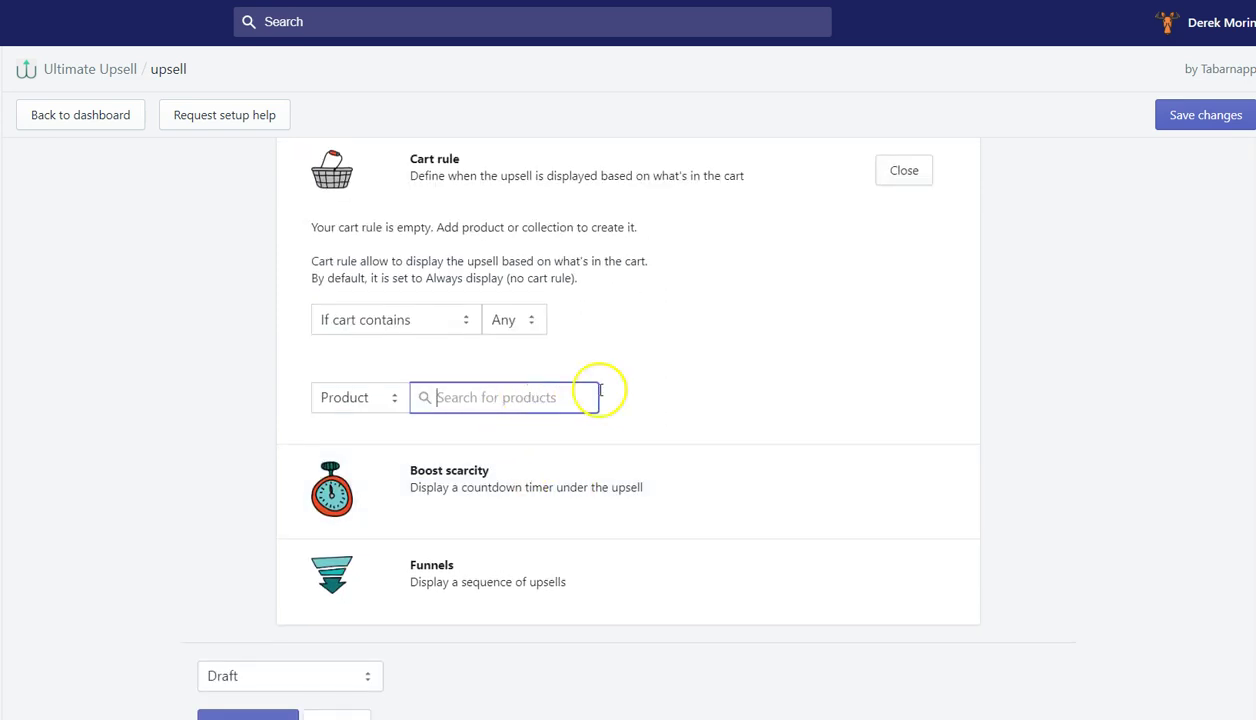
click(376, 318)
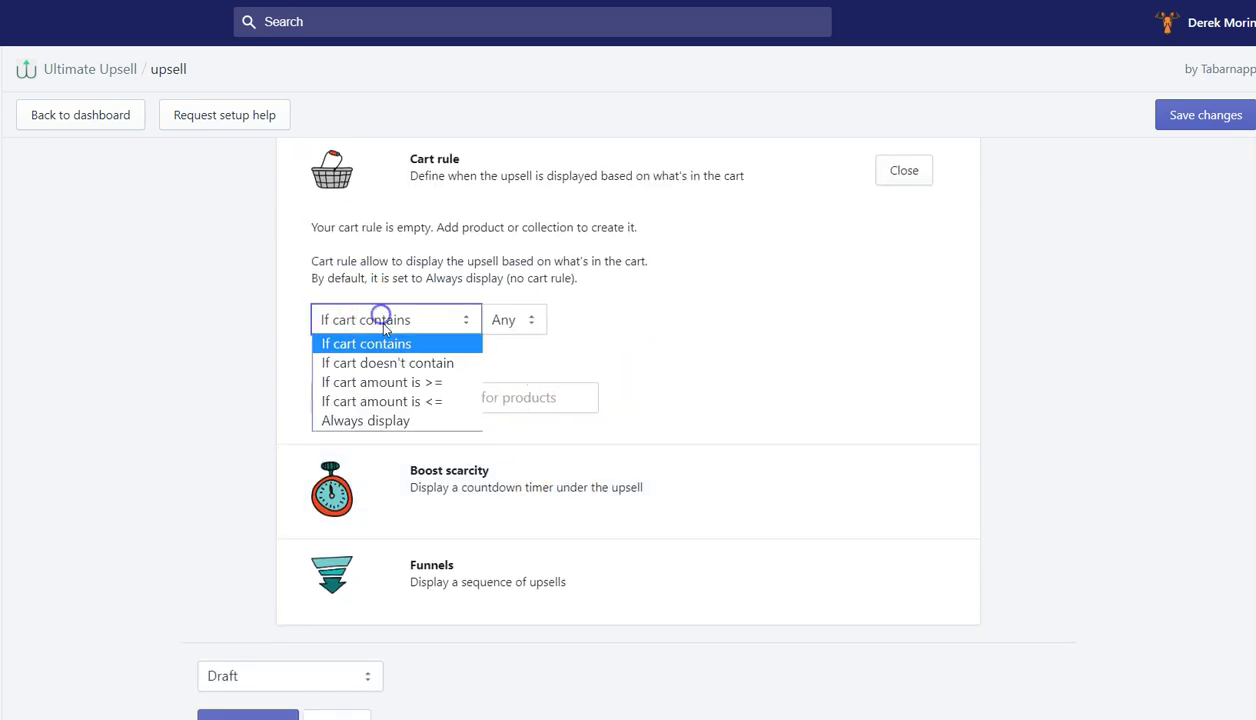
click(400, 384)
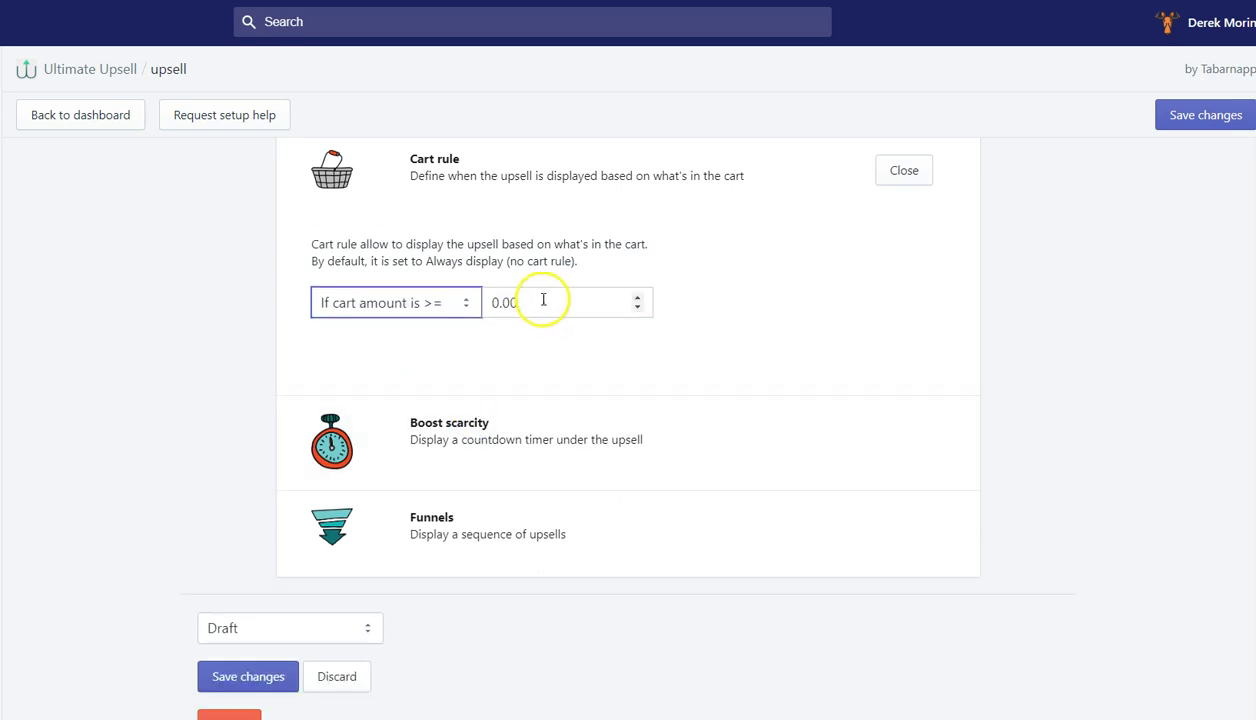
click(538, 305)
text(100)
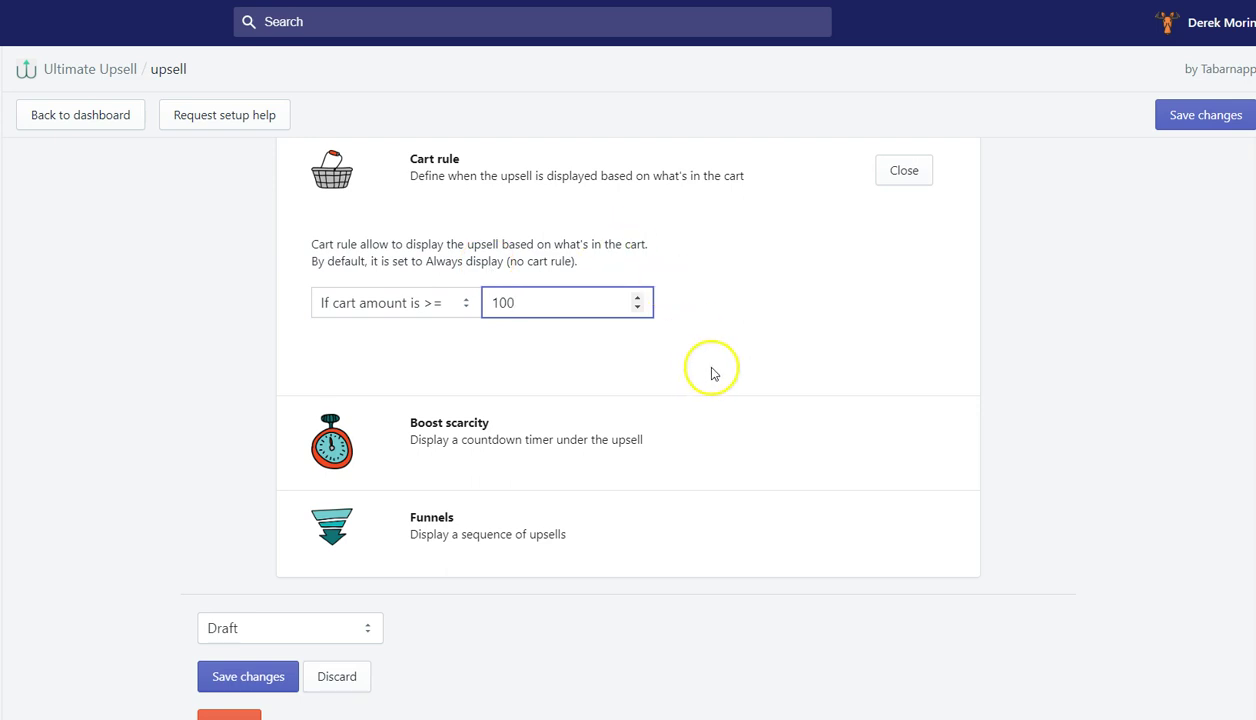
click(460, 303)
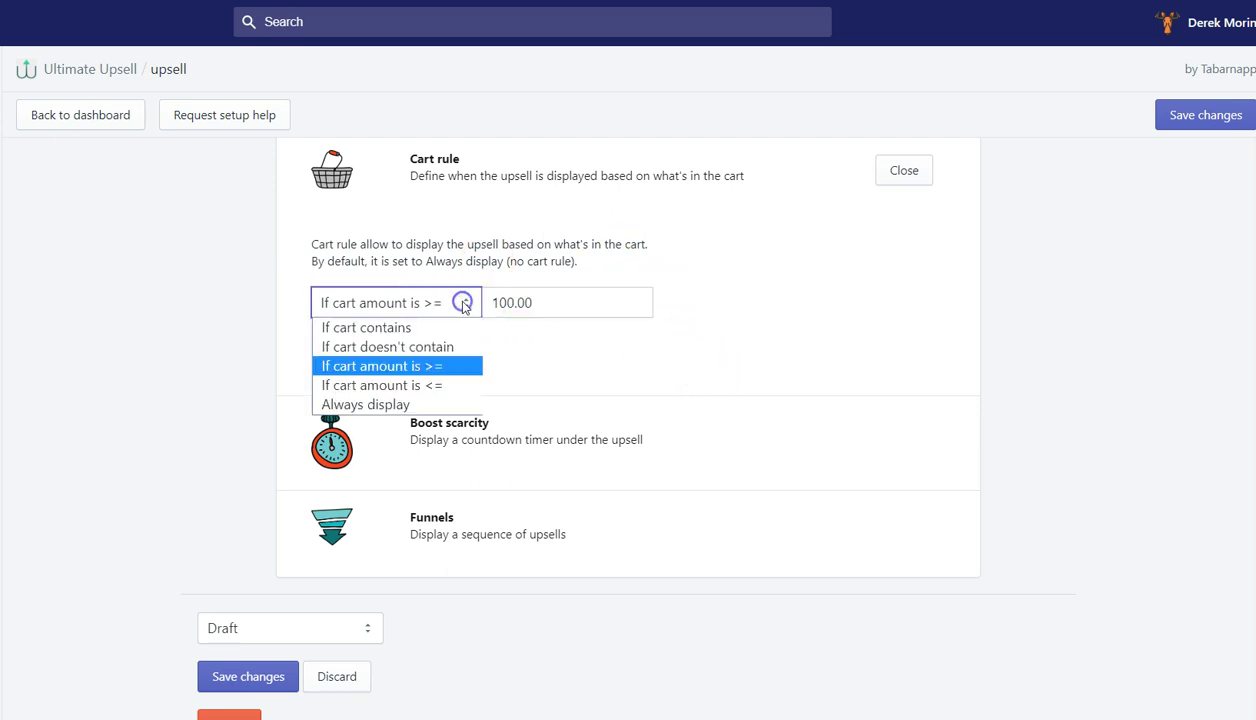
click(440, 404)
scroll(560, 437, down, 1)
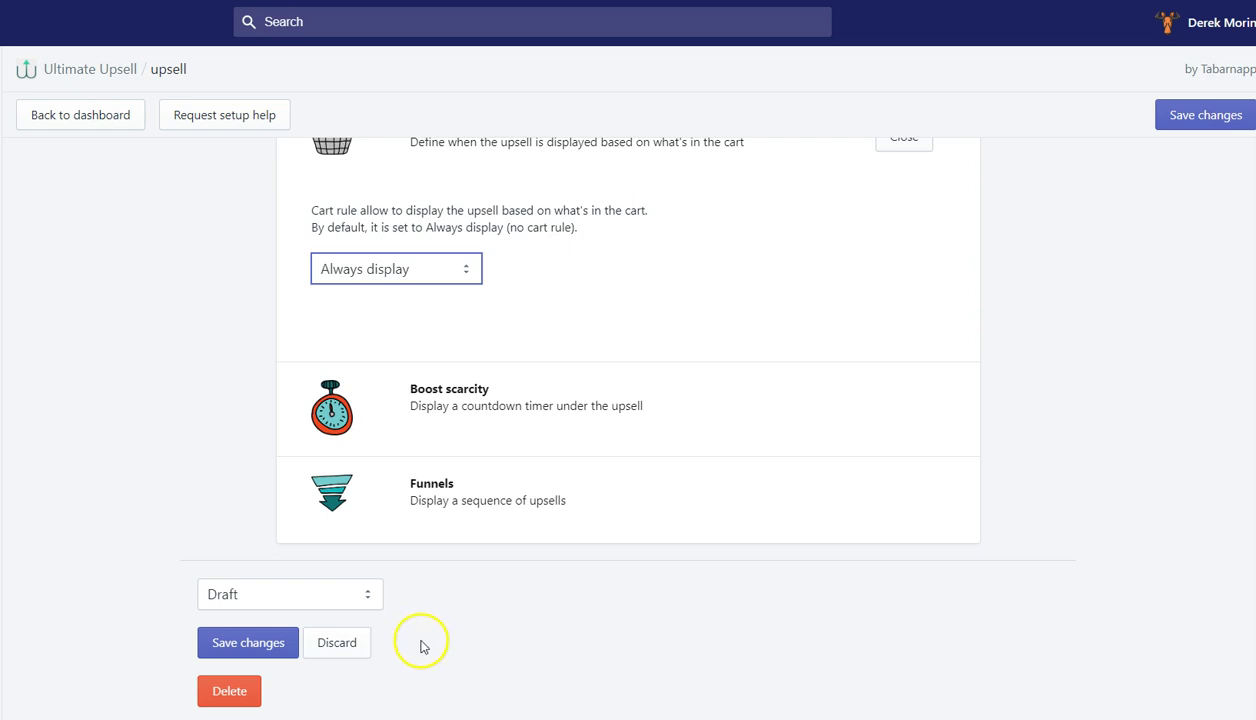
click(315, 598)
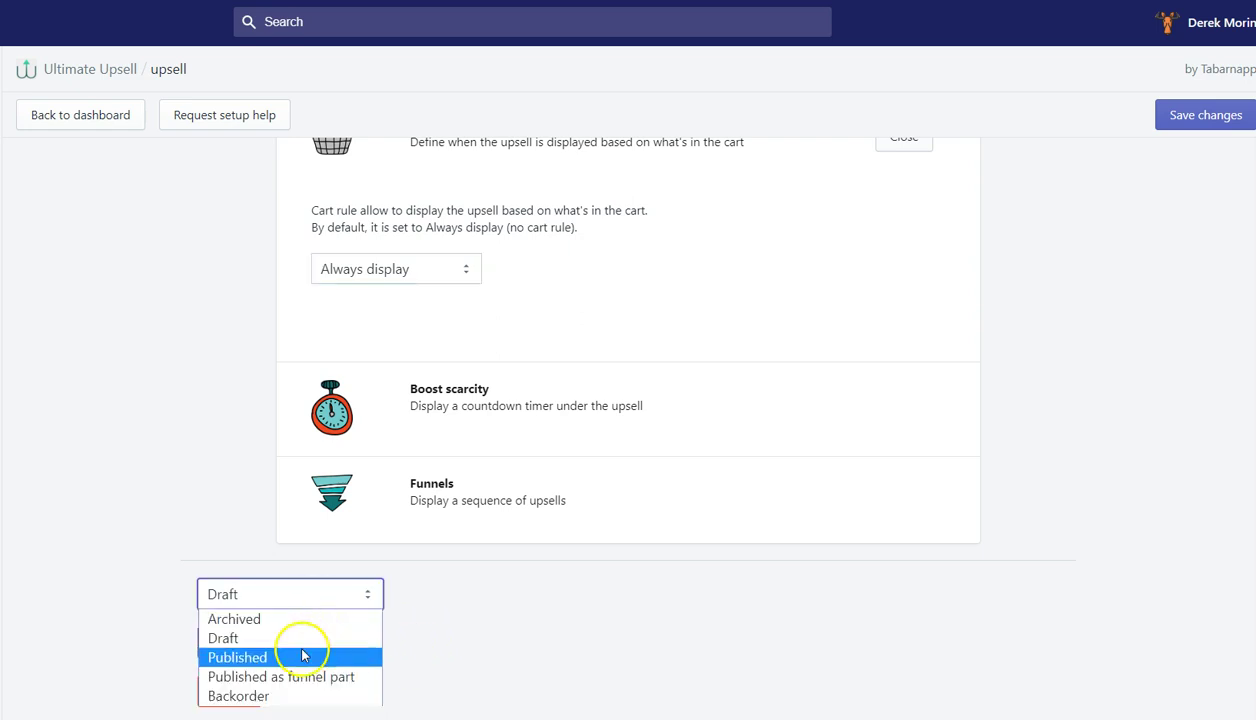
click(418, 633)
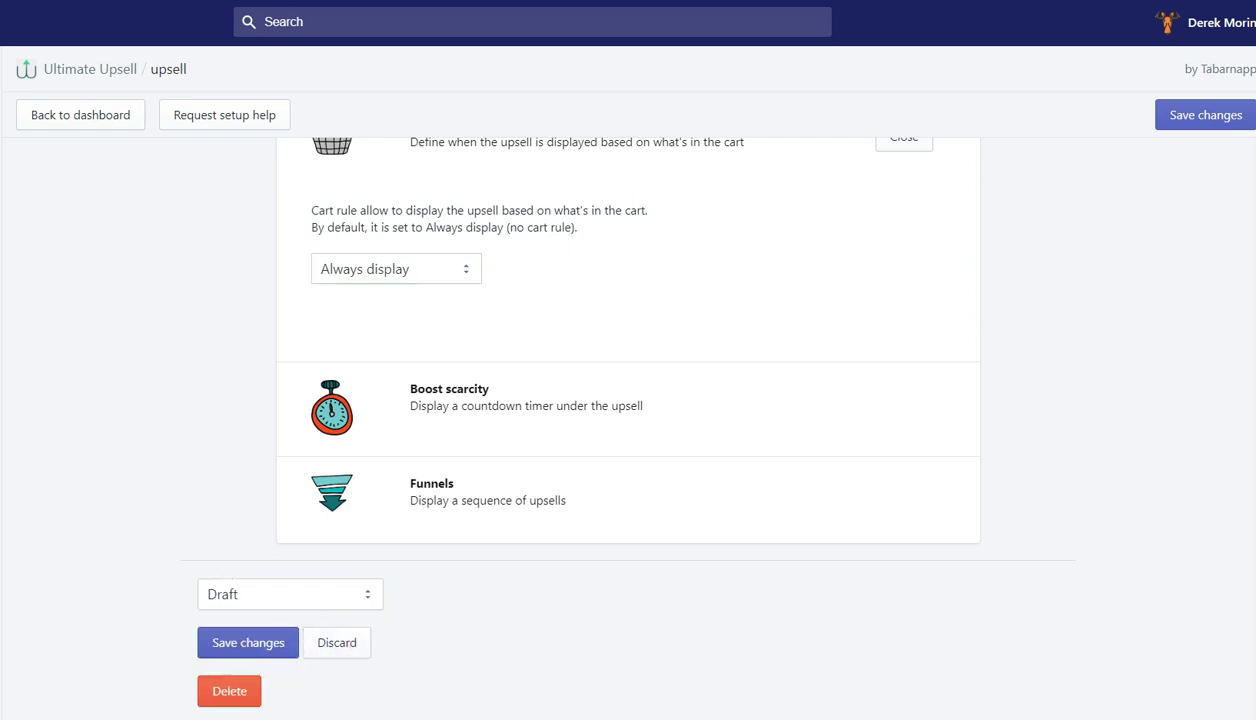